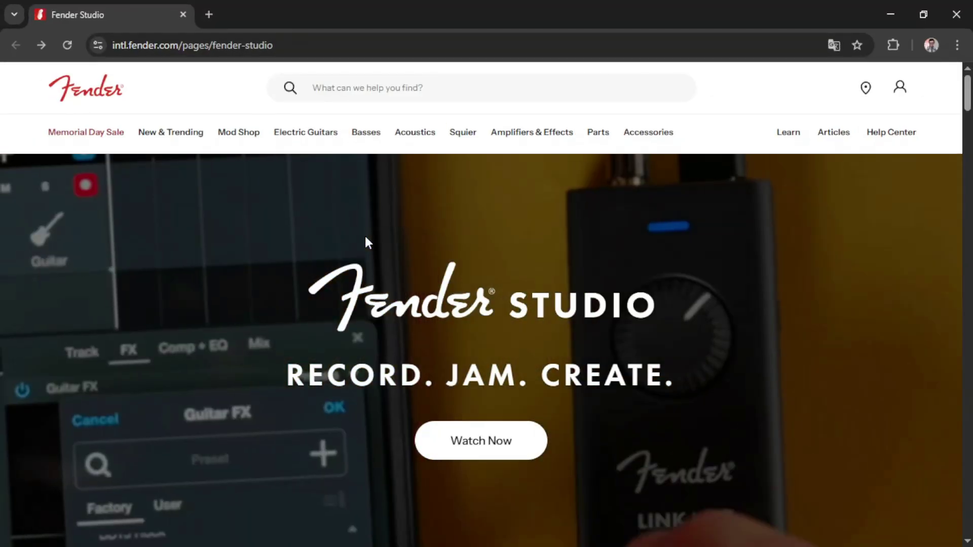
Look through the Fender Studio page's amps, pedals, mixing tools, registration note, Link I/O section and platform downloads
scroll(353, 275, down, 15)
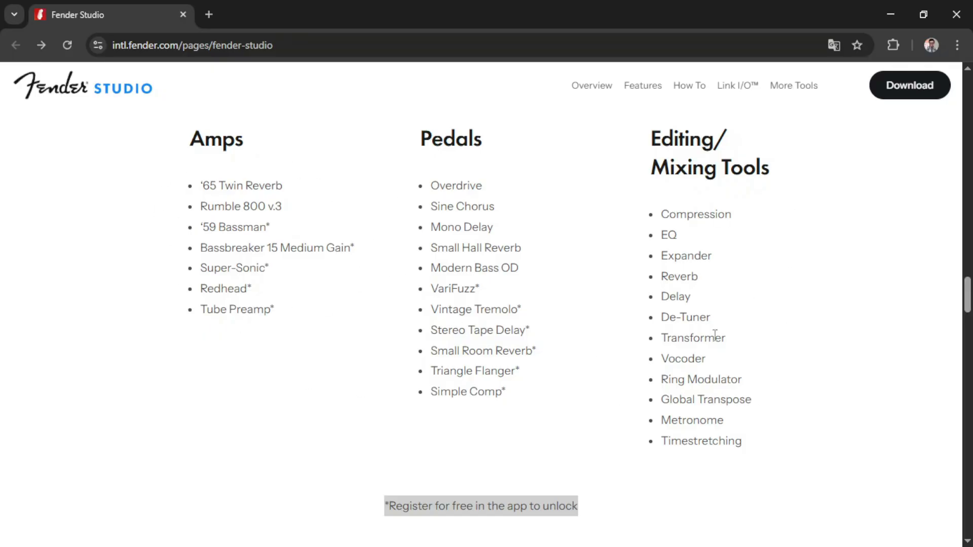
scroll(714, 334, down, 1)
drag(385, 434, 578, 432)
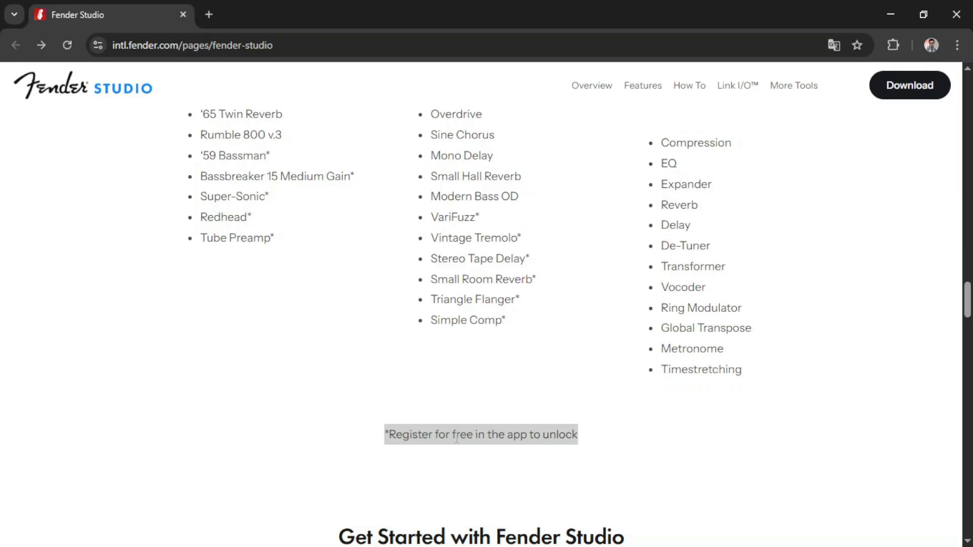
scroll(490, 276, up, 1)
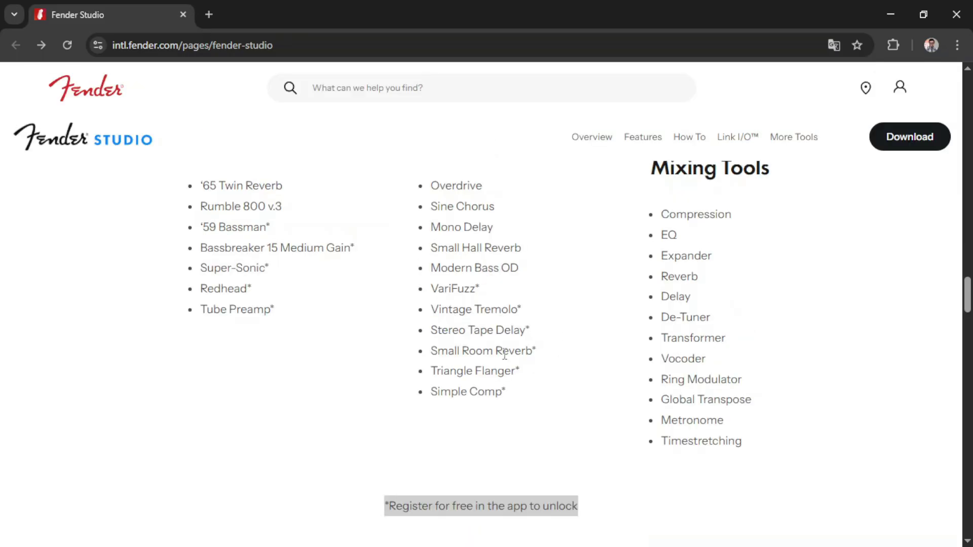
scroll(505, 355, down, 5)
scroll(350, 308, down, 10)
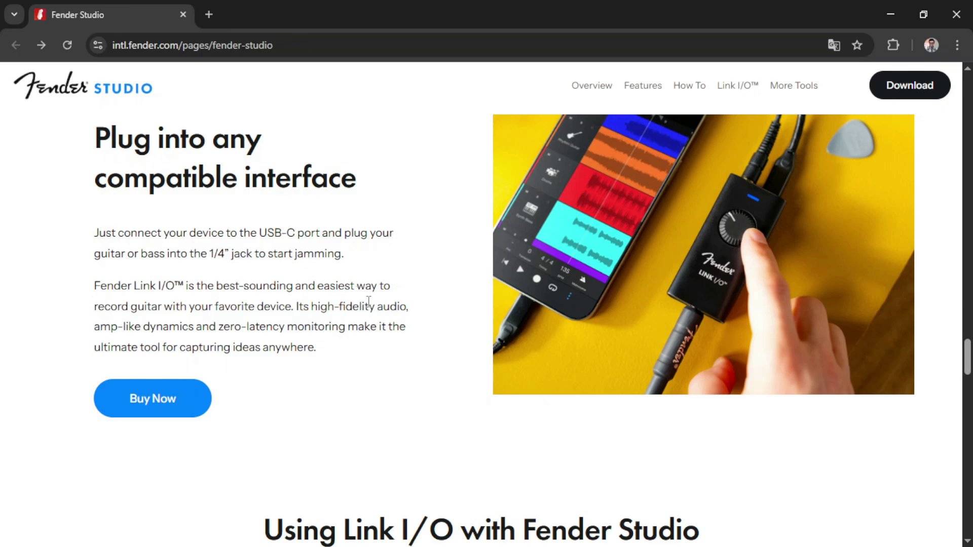
drag(95, 287, 158, 287)
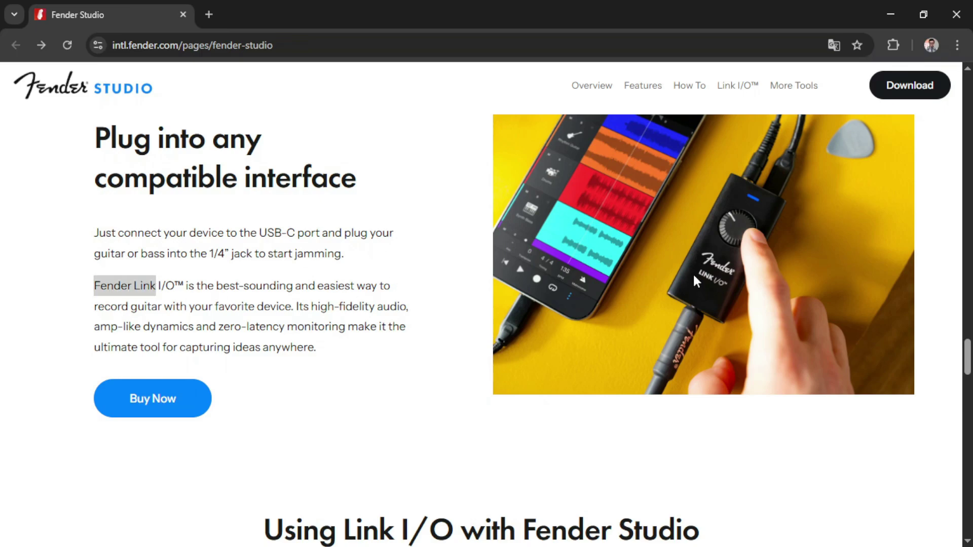
scroll(308, 326, down, 15)
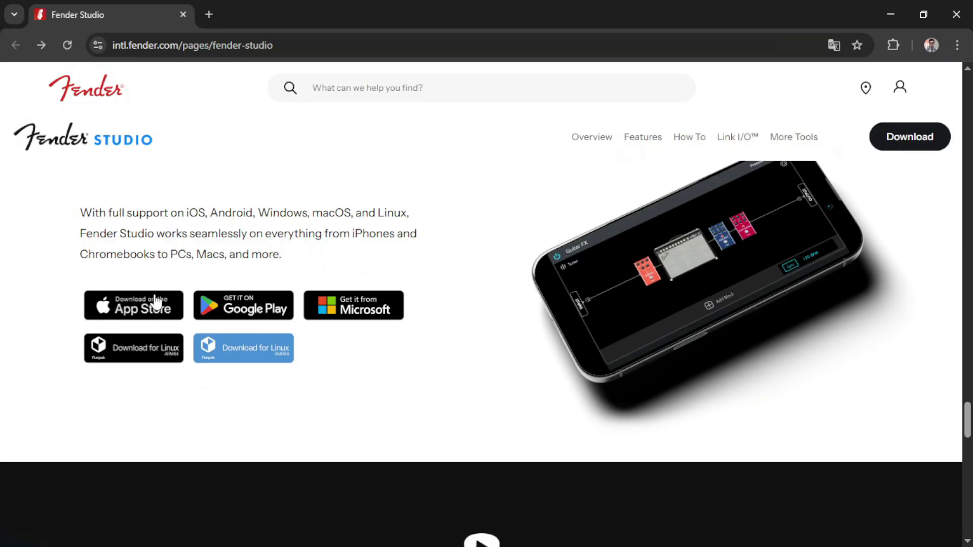
Go to Fender Studio's Windows download and open its listing in the Microsoft Store app
click(361, 320)
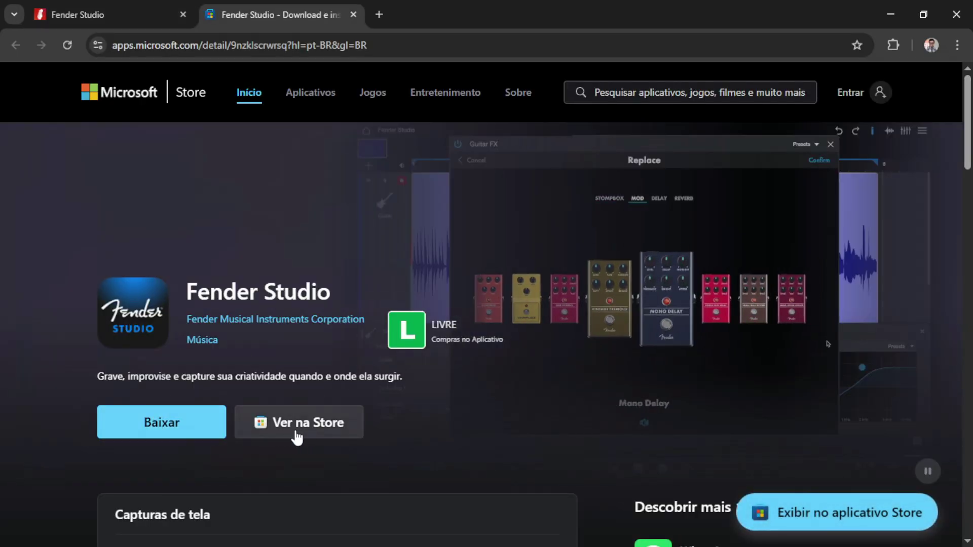
click(300, 433)
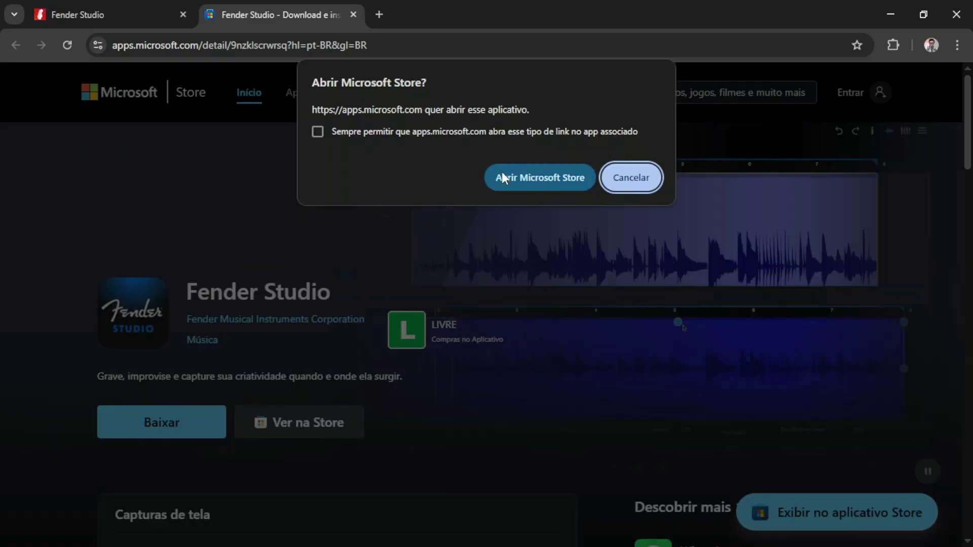
click(539, 178)
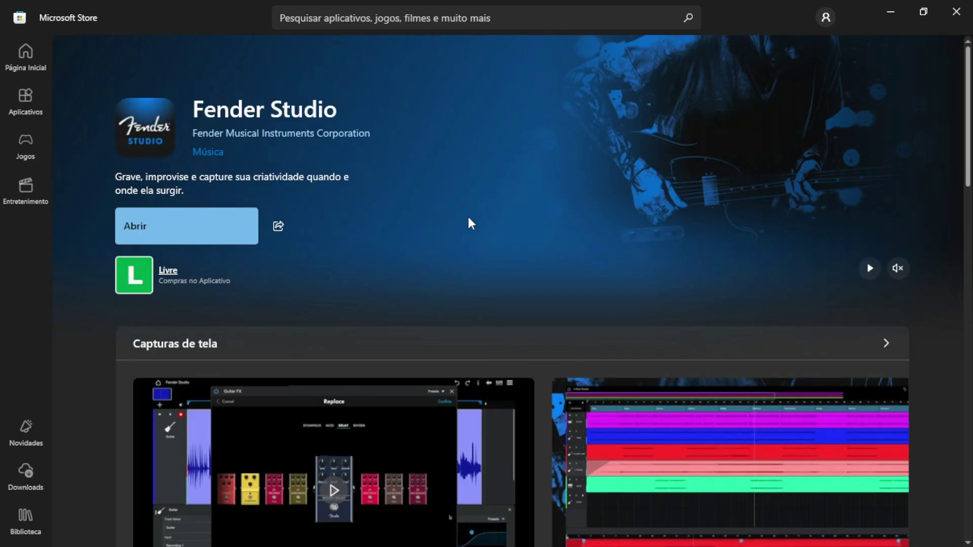
click(182, 226)
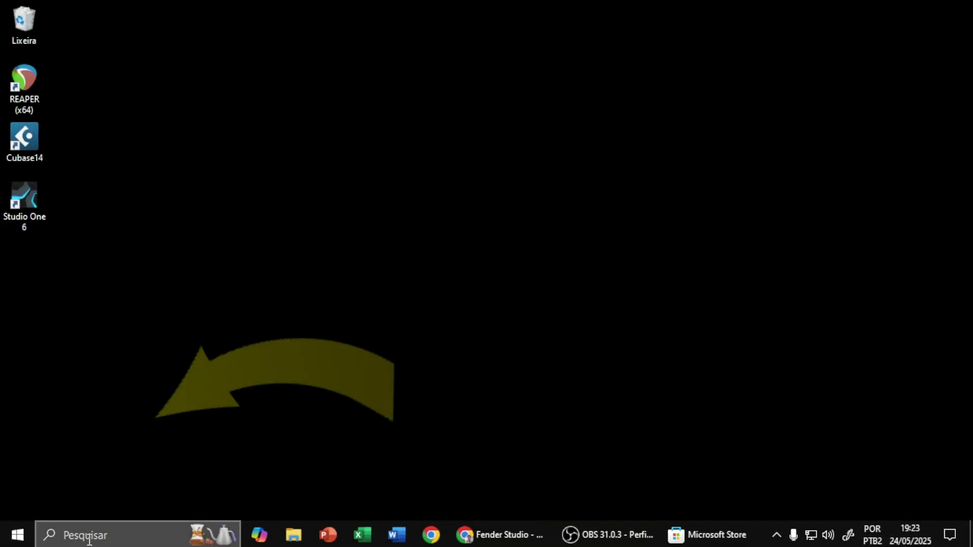
Search Windows for "fender" and launch the Fender Studio app
click(88, 541)
text(fender)
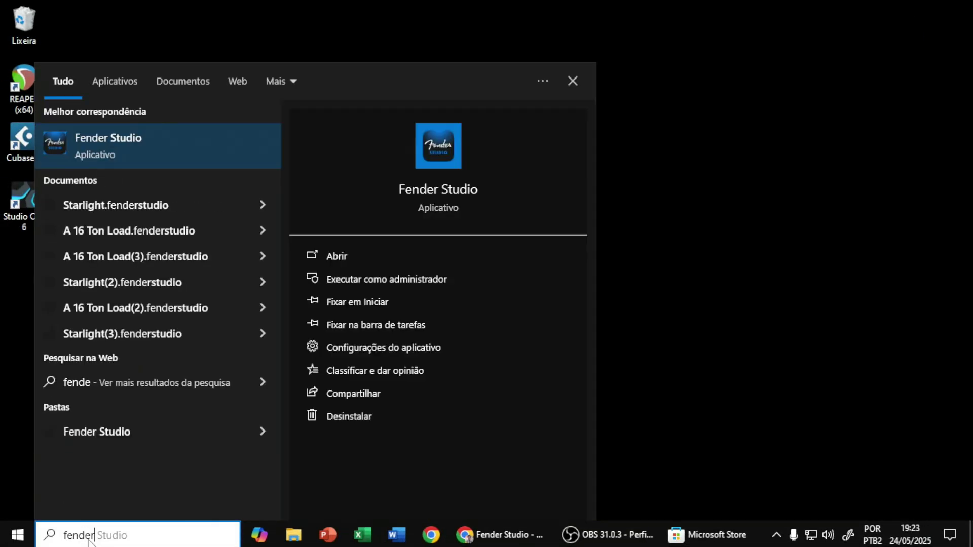
click(111, 142)
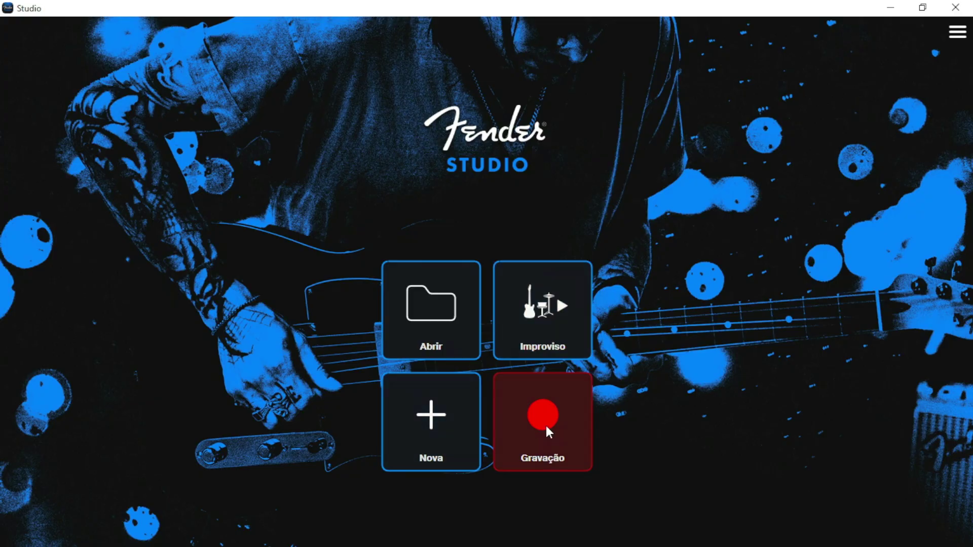
Review the audio device, sample rate and block size in the audio settings, then return to the start screen
click(956, 32)
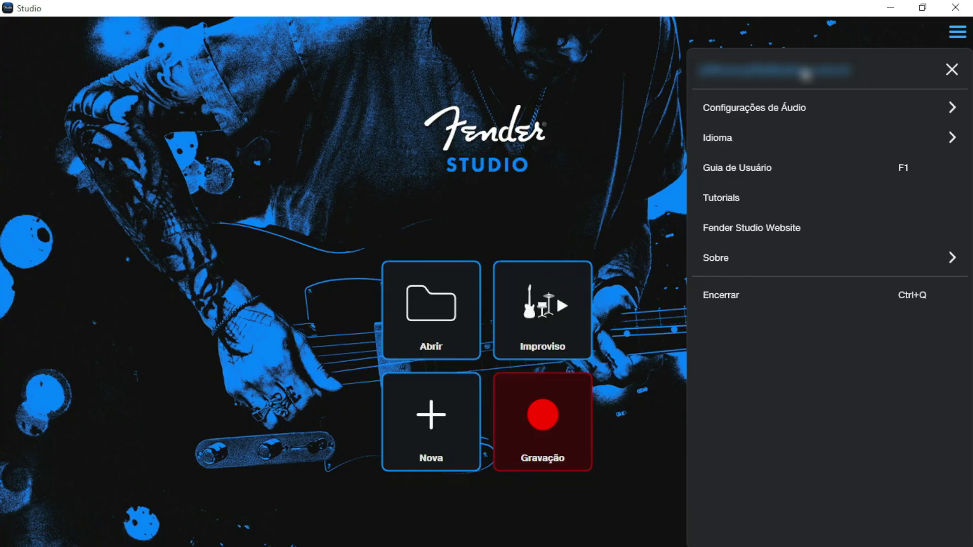
click(789, 111)
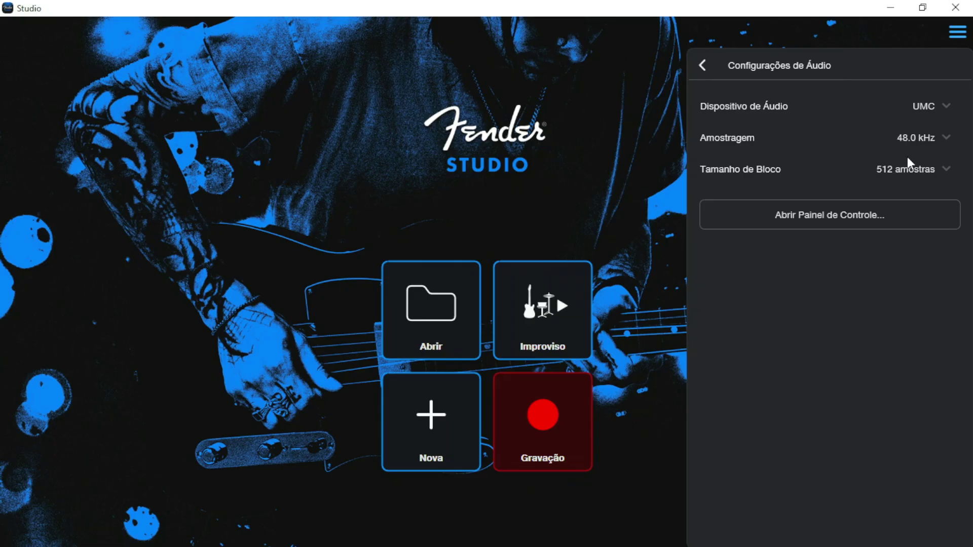
click(702, 73)
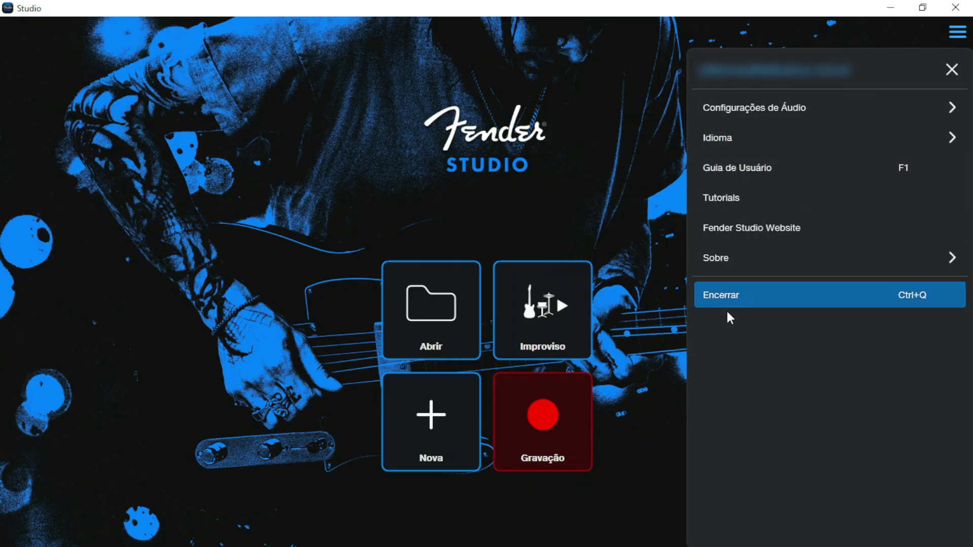
click(542, 197)
Open the jam session selection and browse the full list of songs, their genres and which ones need downloading
click(516, 309)
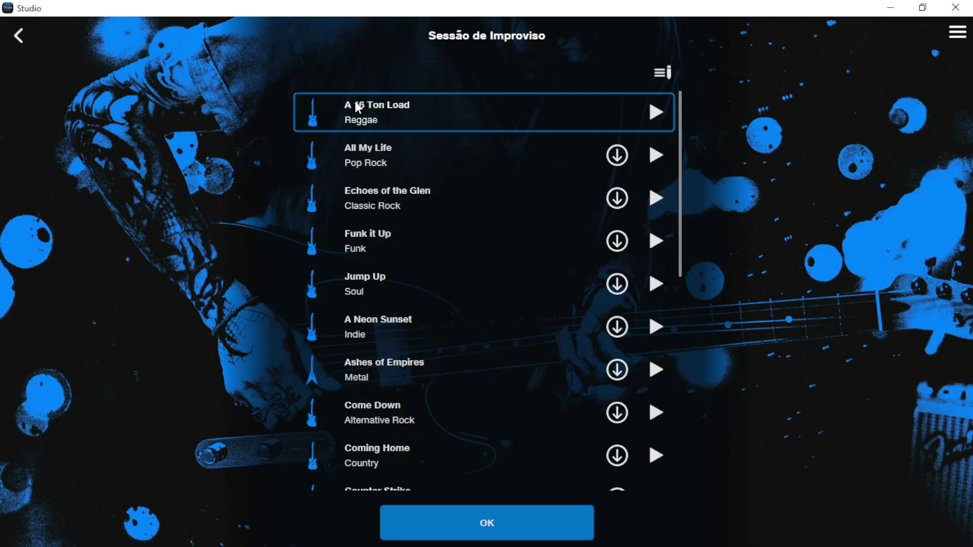
scroll(384, 118, down, 10)
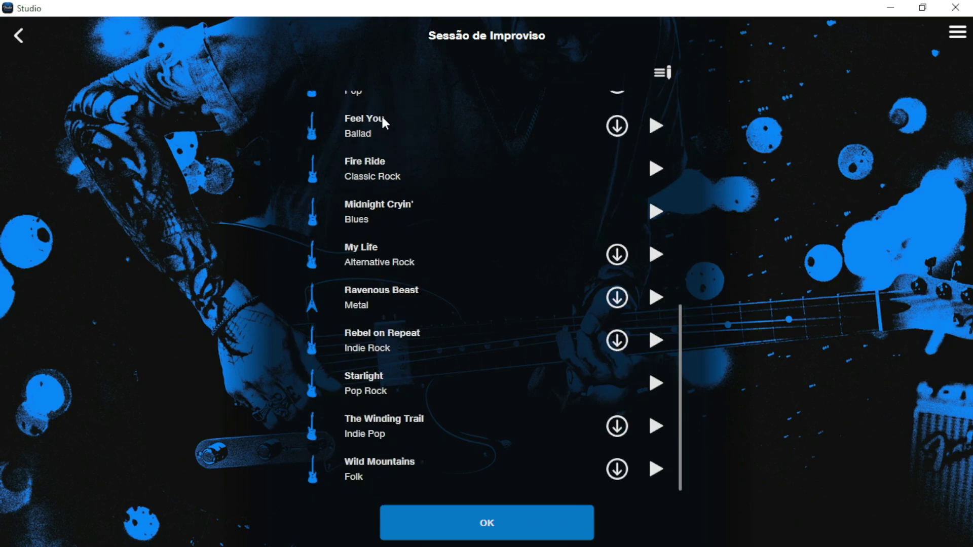
scroll(384, 122, up, 10)
scroll(381, 114, down, 10)
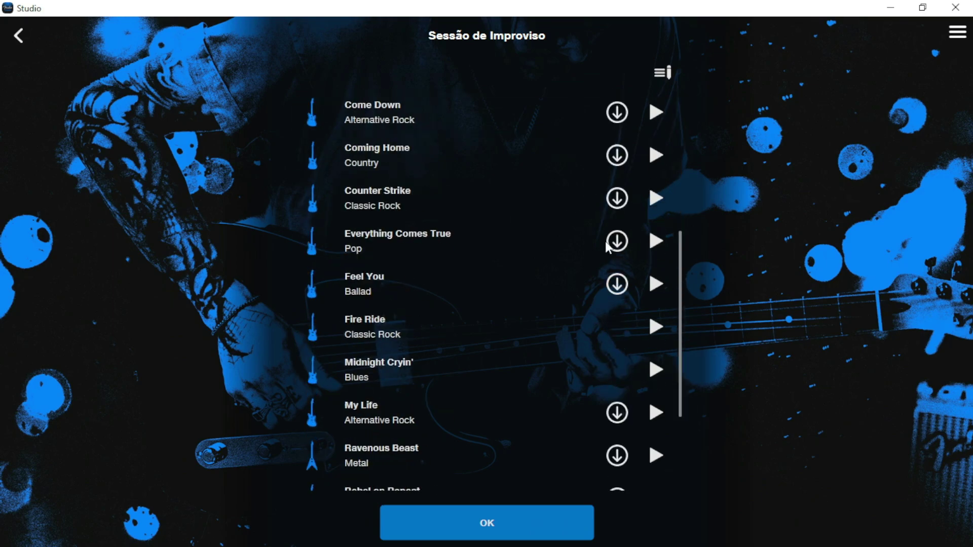
scroll(542, 269, up, 10)
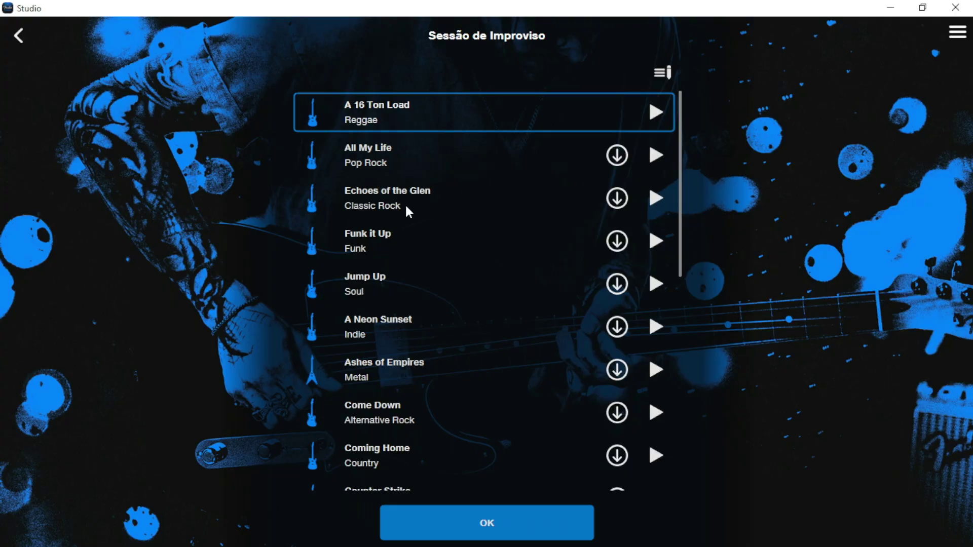
scroll(458, 200, down, 7)
scroll(458, 201, up, 1)
scroll(458, 206, up, 6)
Open the A 16 Ton Load session and start recording in it
click(21, 37)
click(306, 143)
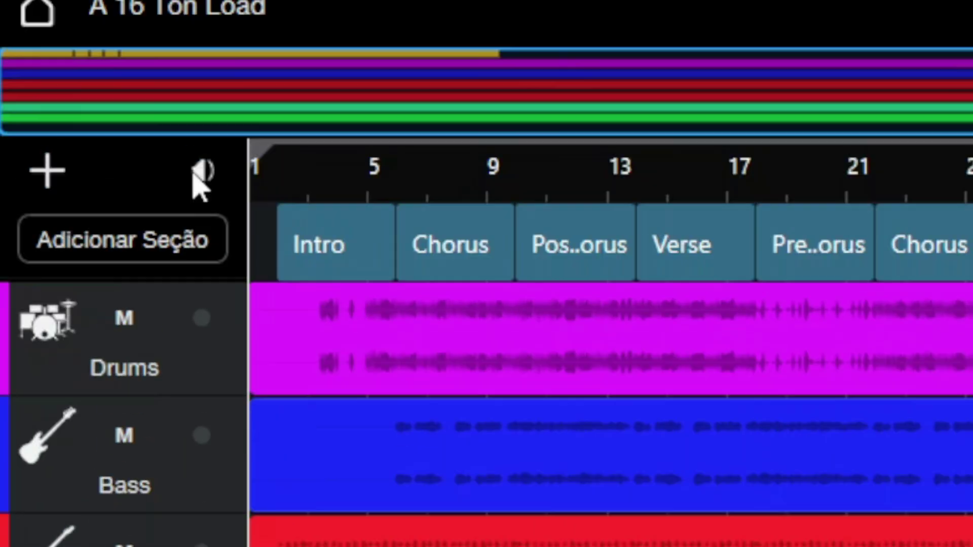
click(200, 233)
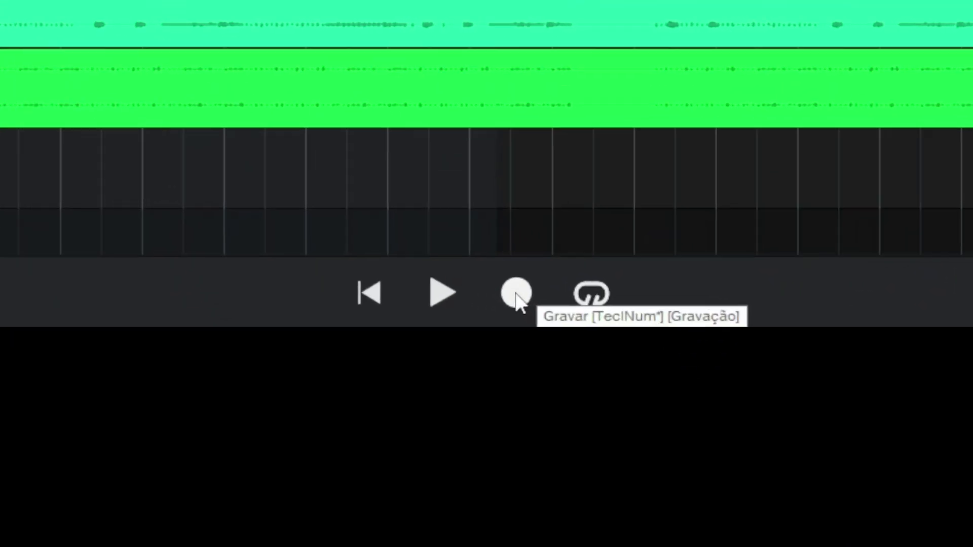
click(516, 295)
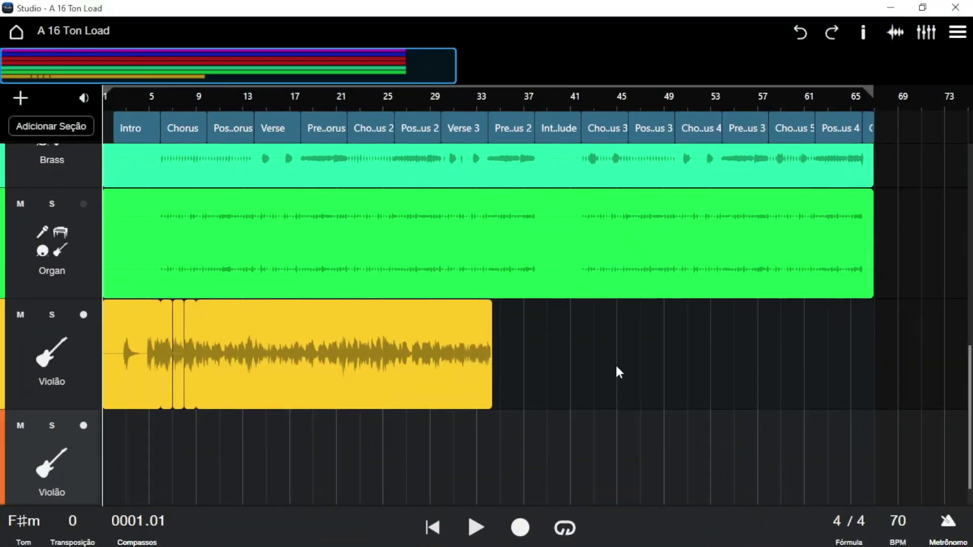
Examine all session tracks from Drums to the two Violão tracks at different track heights and timeline zoom levels
scroll(615, 364, up, 5)
scroll(618, 365, down, 6)
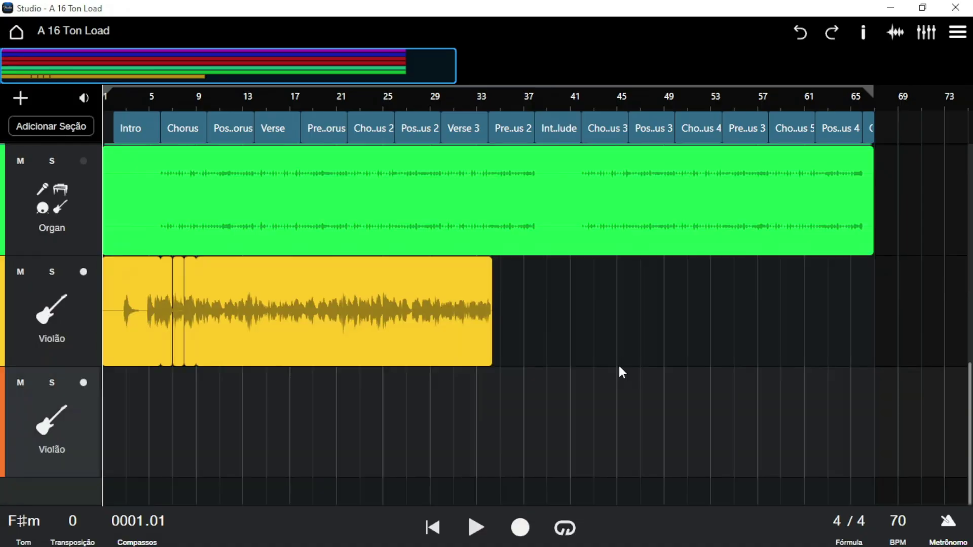
scroll(217, 215, up, 6)
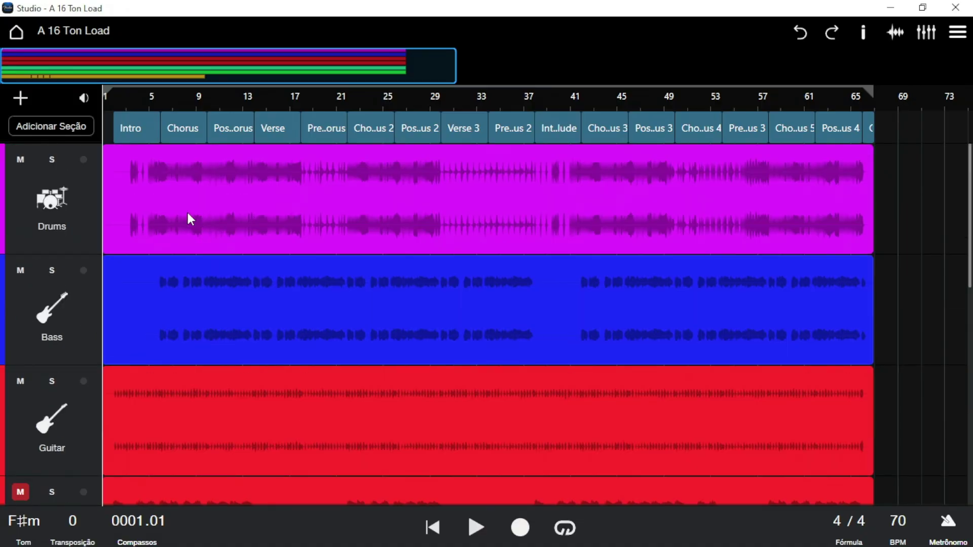
scroll(151, 205, down, 6)
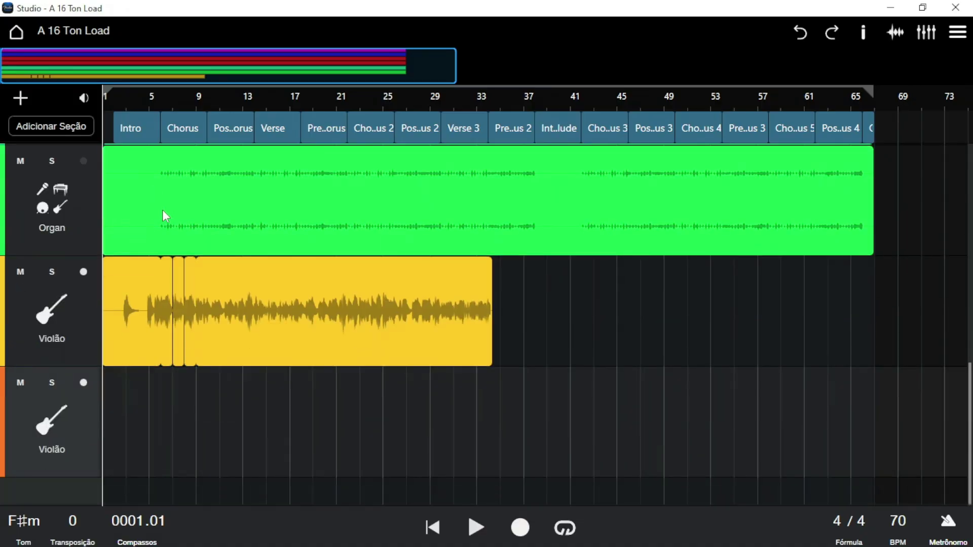
scroll(163, 210, down, 3)
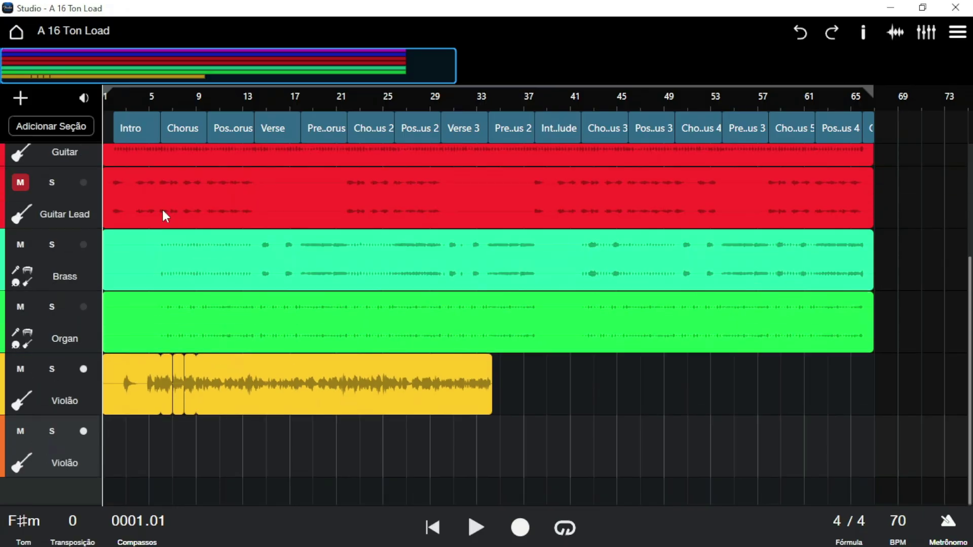
scroll(163, 212, down, 3)
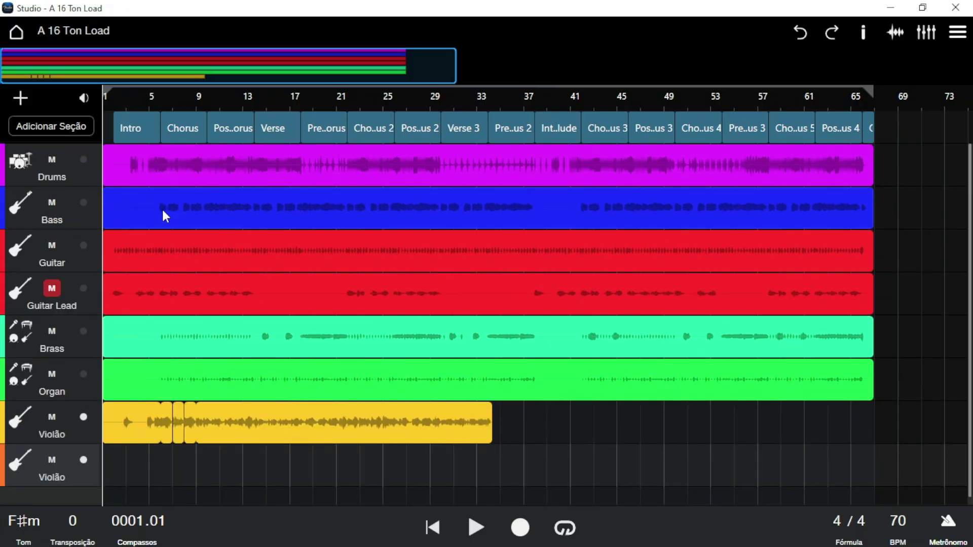
scroll(162, 212, up, 10)
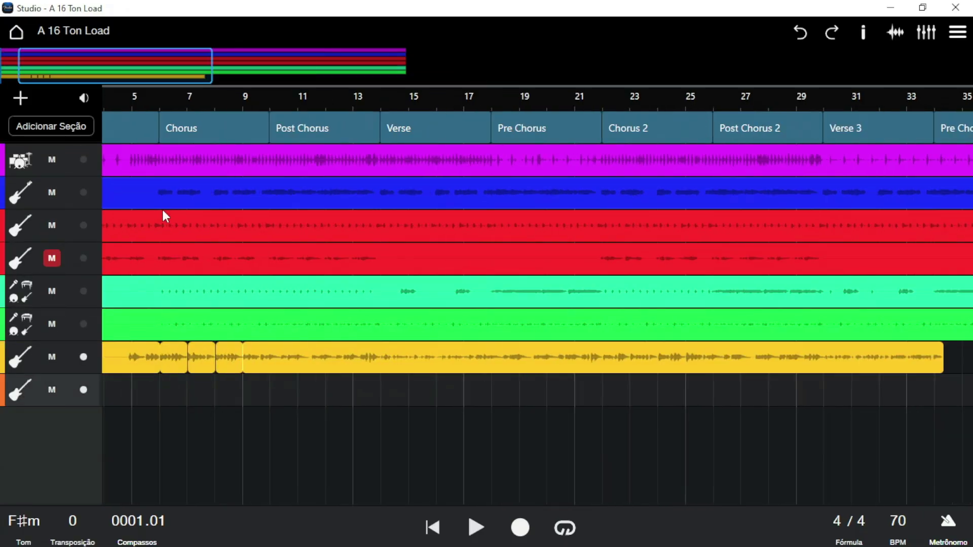
scroll(162, 209, down, 10)
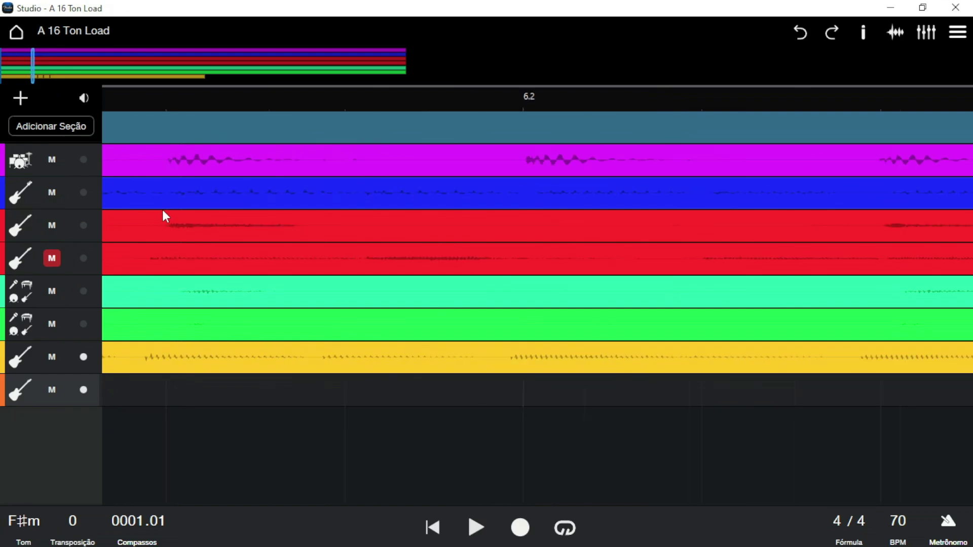
scroll(162, 209, up, 3)
scroll(71, 204, down, 2)
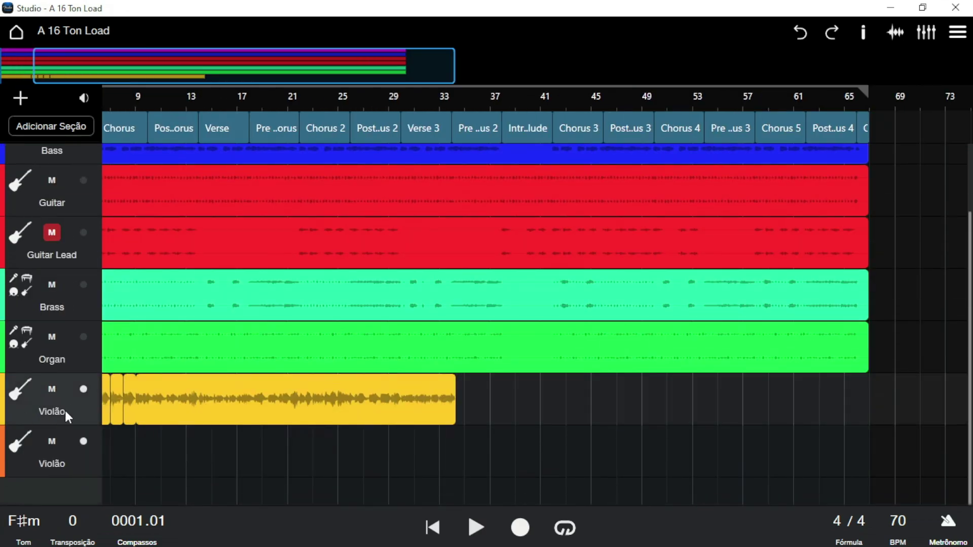
Open the track details of the yellow Violão track, with its guitar effects and Comp + EQ sections
click(47, 412)
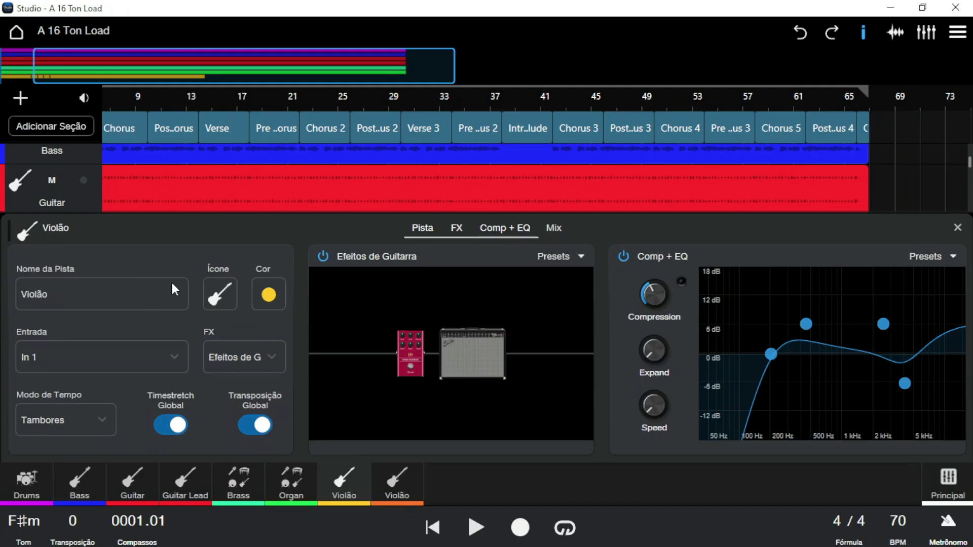
click(957, 229)
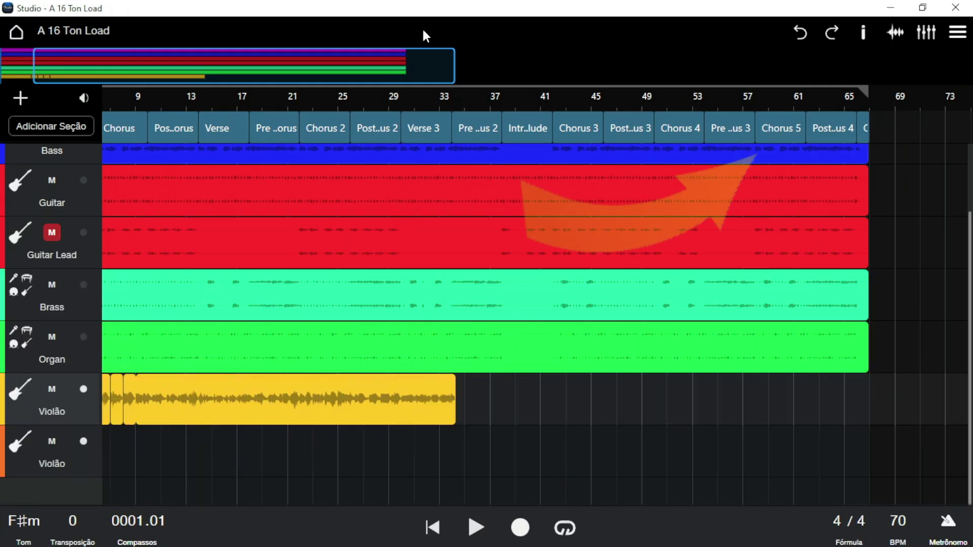
click(862, 31)
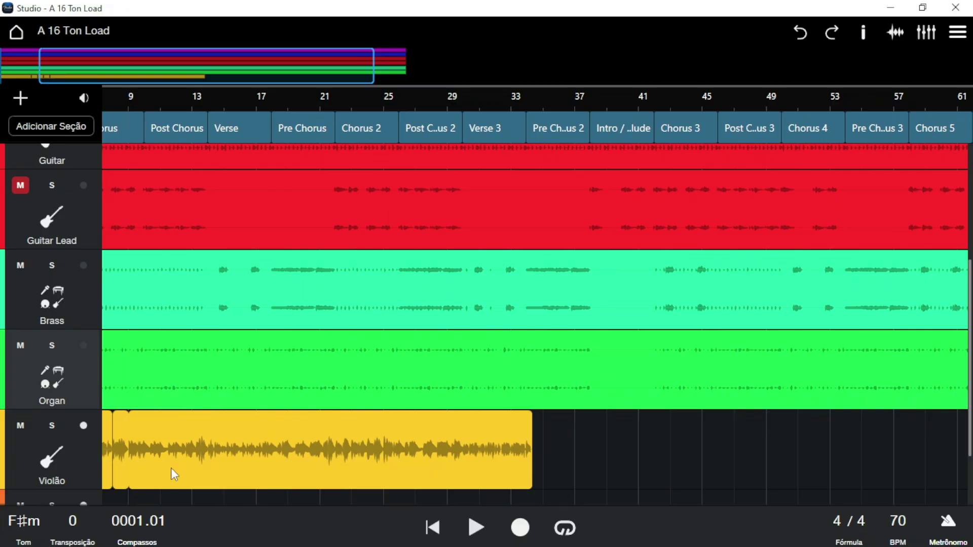
click(78, 452)
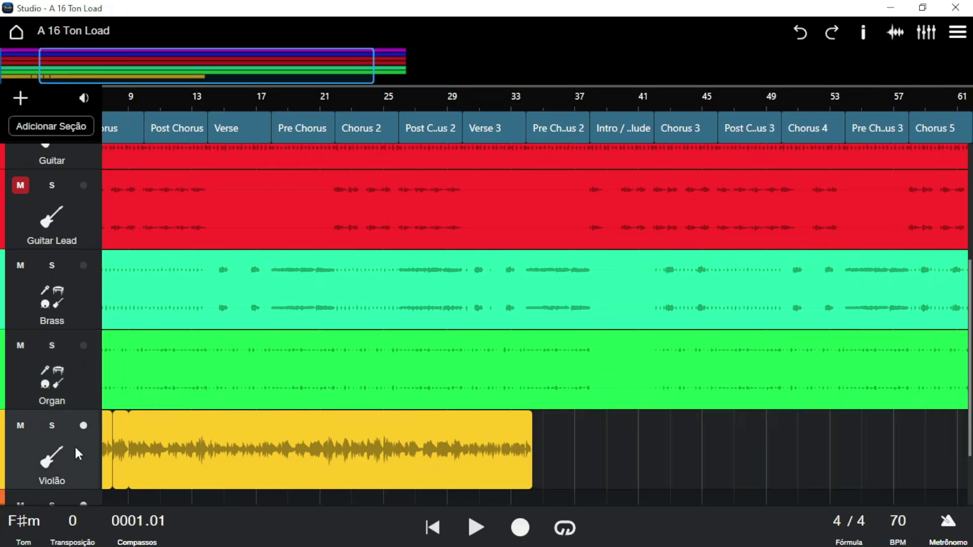
click(863, 32)
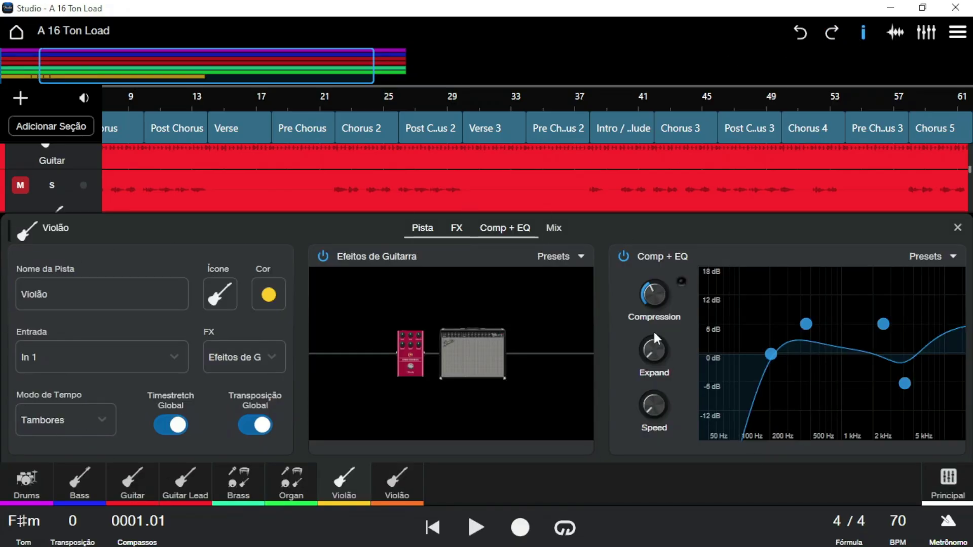
In the audio editor, raise the selected Violão clip's gain to about +5.2 dB and extend its fade-in to about 7.4 s
click(957, 228)
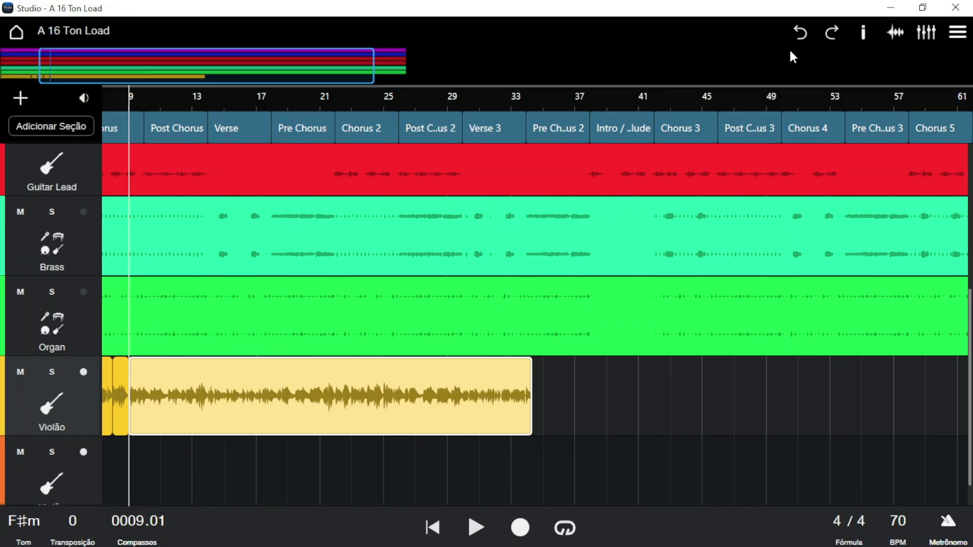
click(902, 31)
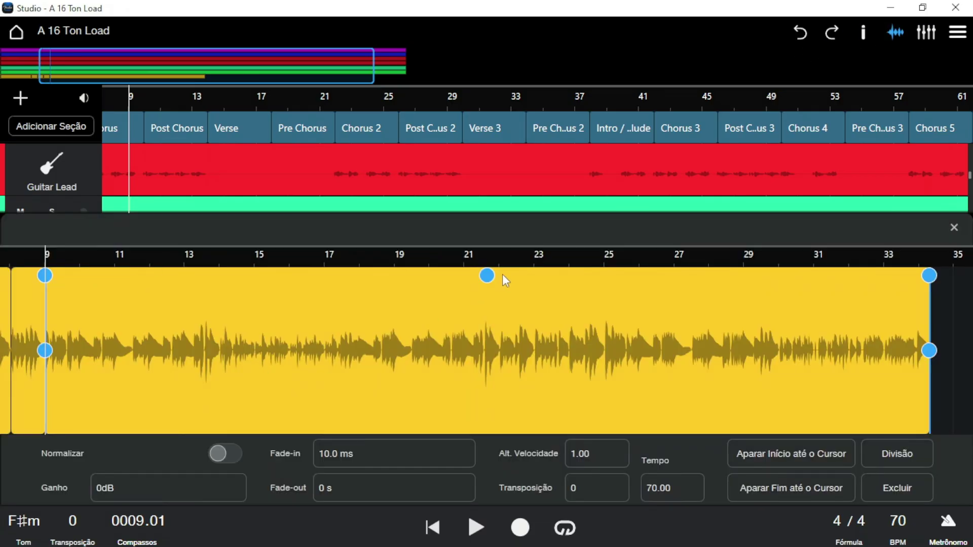
mouse_move(487, 276)
mouse_down()
mouse_move(486, 343)
mouse_move(493, 258)
mouse_up()
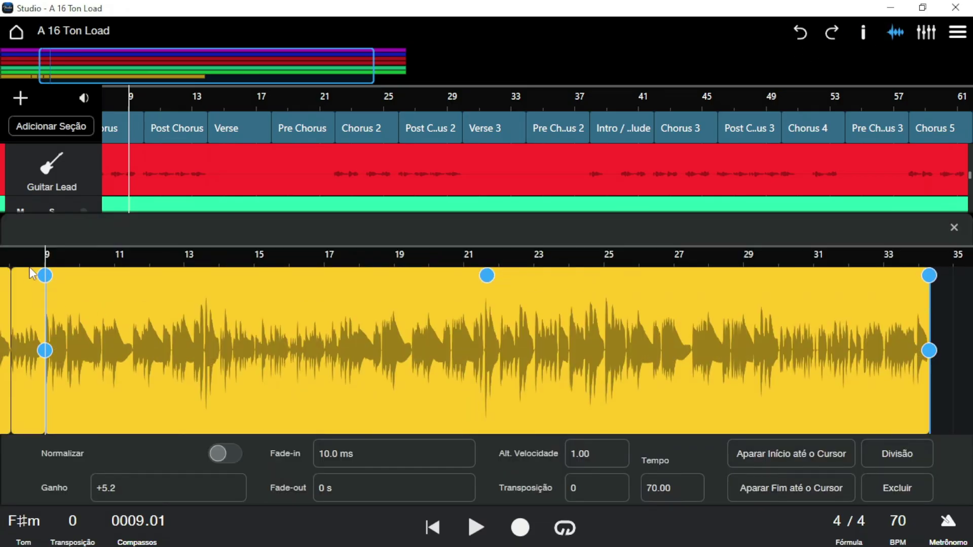
drag(45, 275, 152, 275)
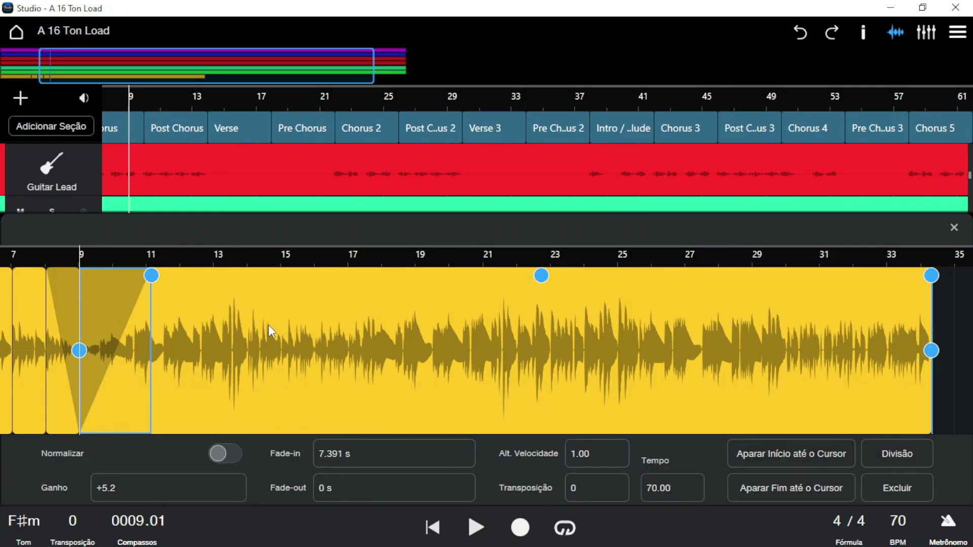
Undo the gain and fade-in changes on the Violão clip and close the audio editor
key(ctrl+z)
key(ctrl+z)
key(ctrl+z)
click(955, 229)
Show the delay and reverb controls in the mixer and open the Principal channel's details
click(926, 32)
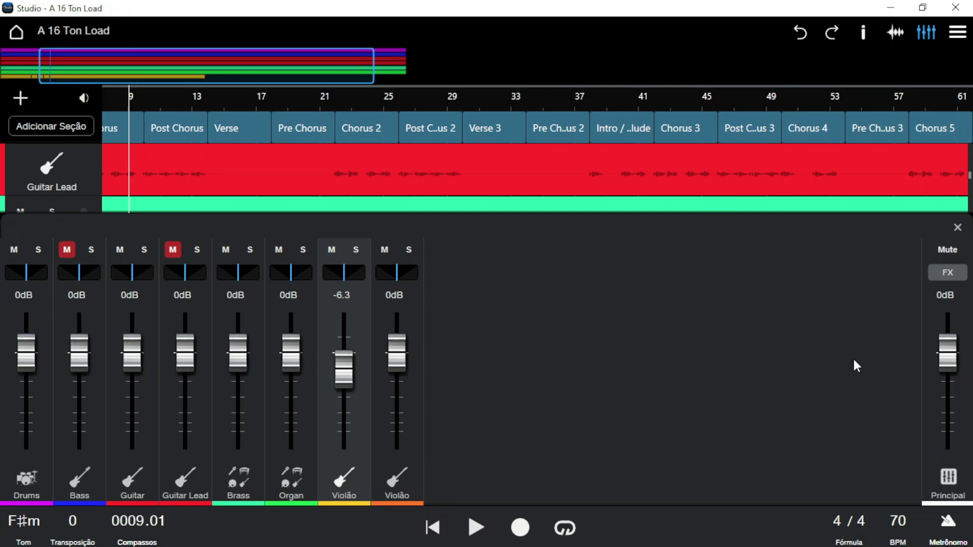
click(948, 273)
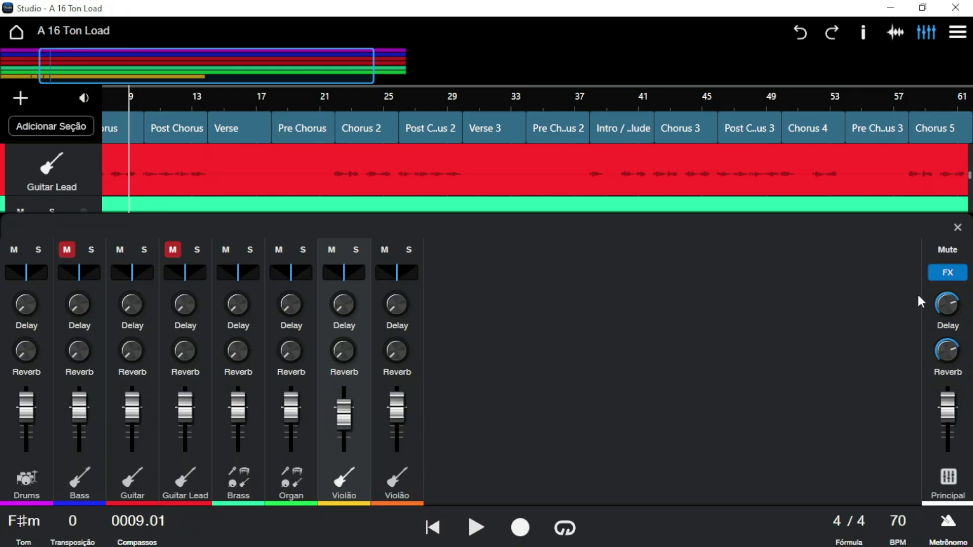
click(948, 482)
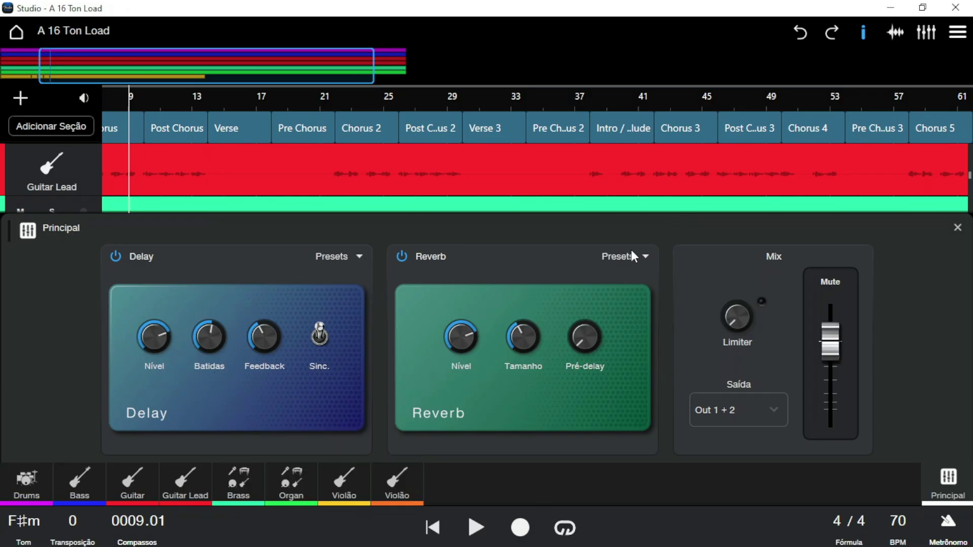
Look through the factory presets of the Principal channel's Delay and Reverb, applying none, and close its details
click(357, 257)
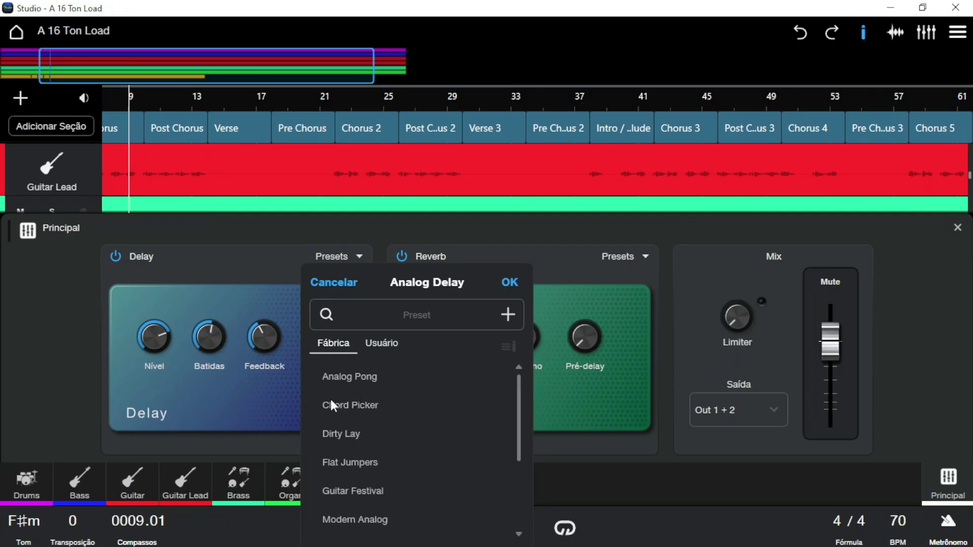
click(261, 250)
click(616, 257)
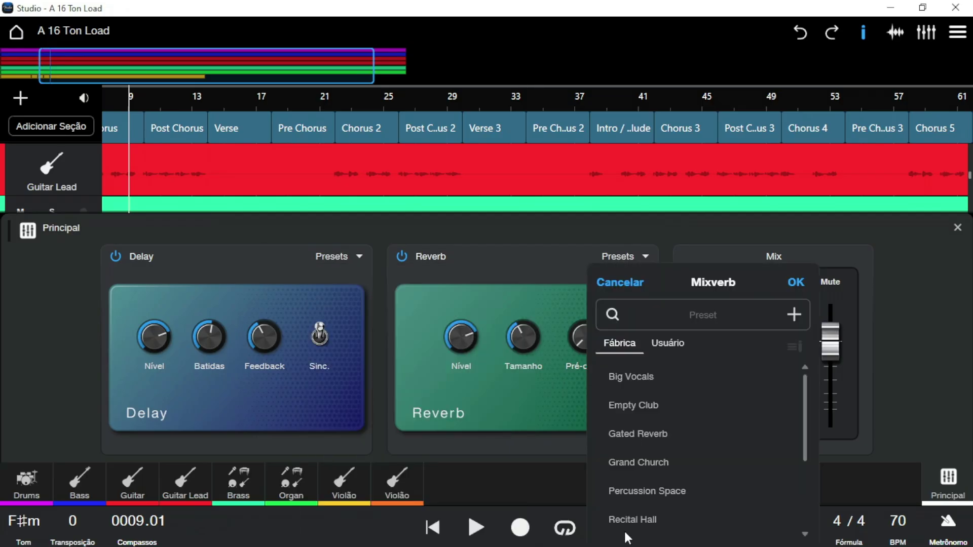
click(502, 263)
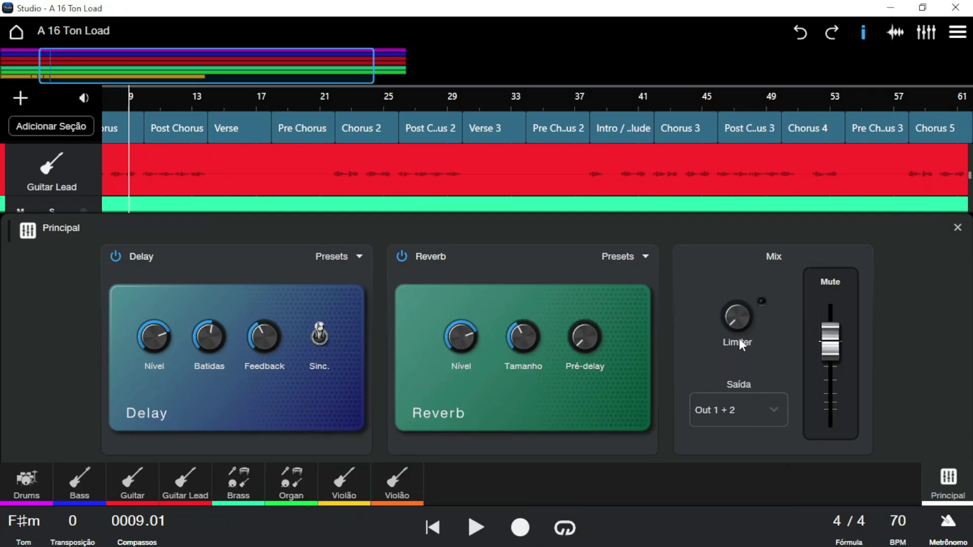
click(957, 228)
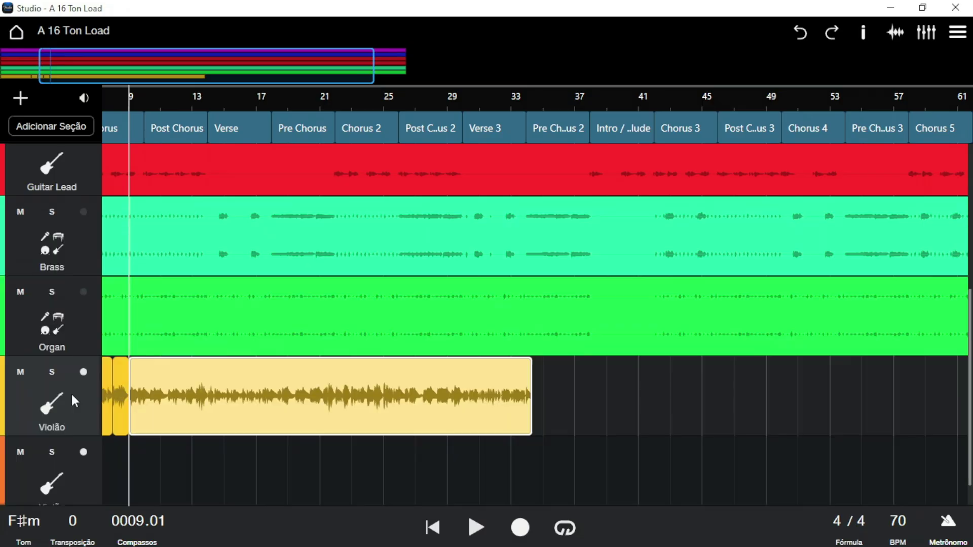
Open the yellow Violão track's details and examine its name field, track icon choices and FX type options without changing them
click(72, 394)
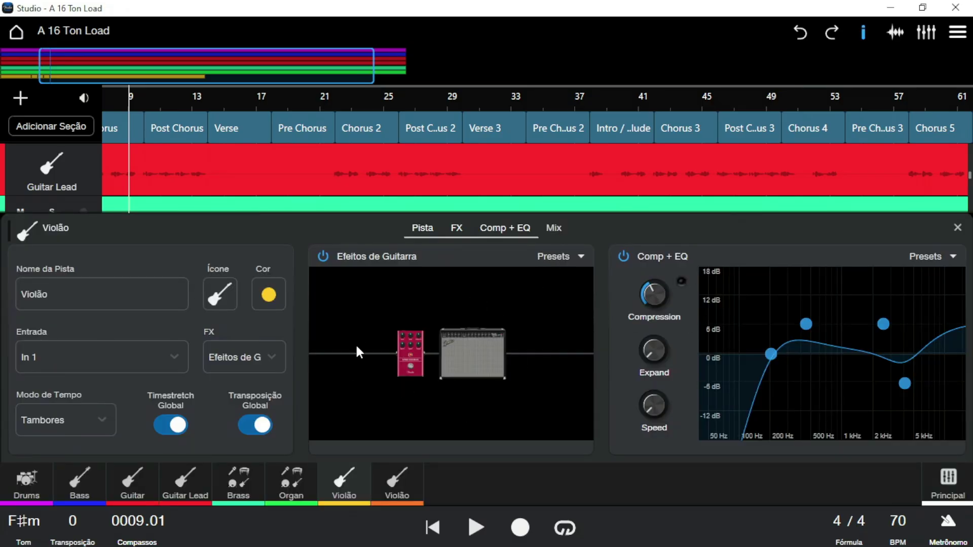
click(47, 293)
double_click(59, 292)
click(59, 292)
click(218, 298)
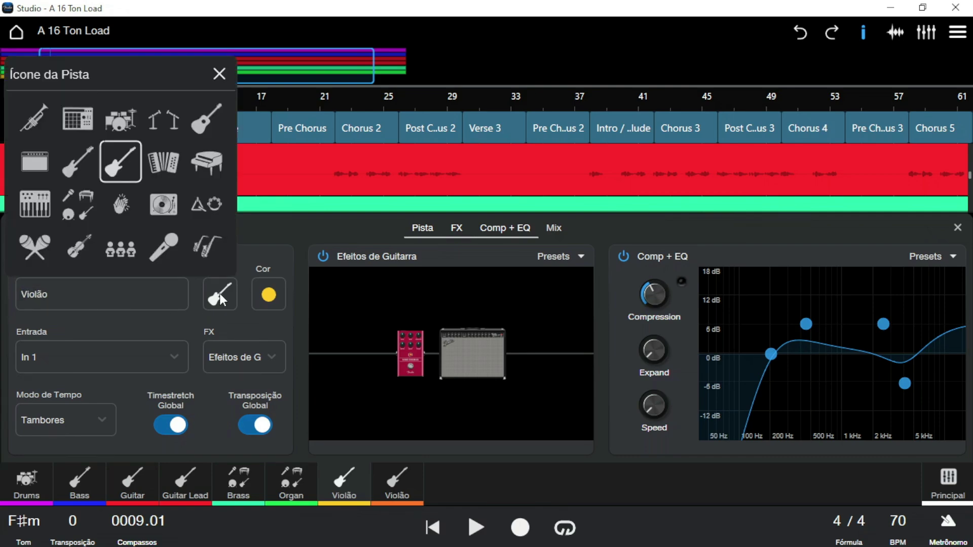
click(219, 297)
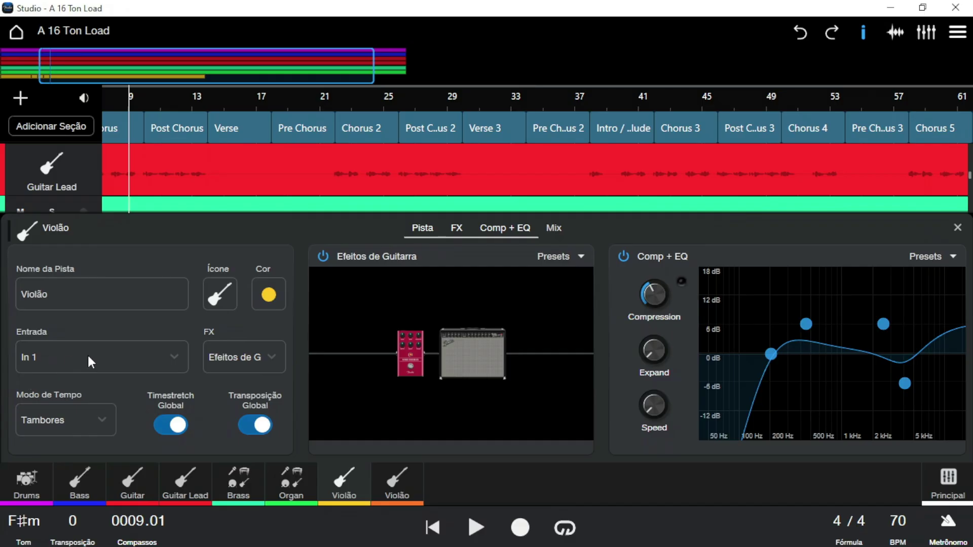
click(254, 358)
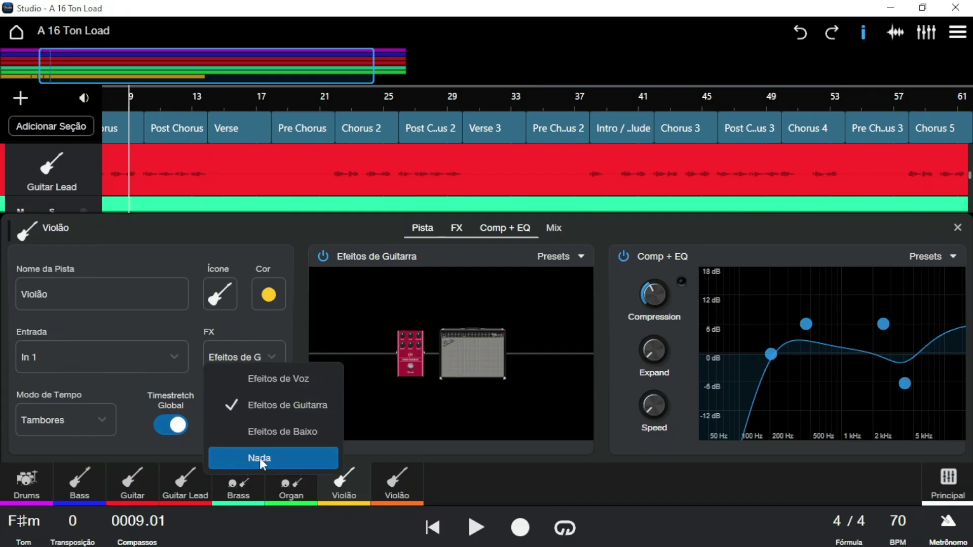
click(239, 317)
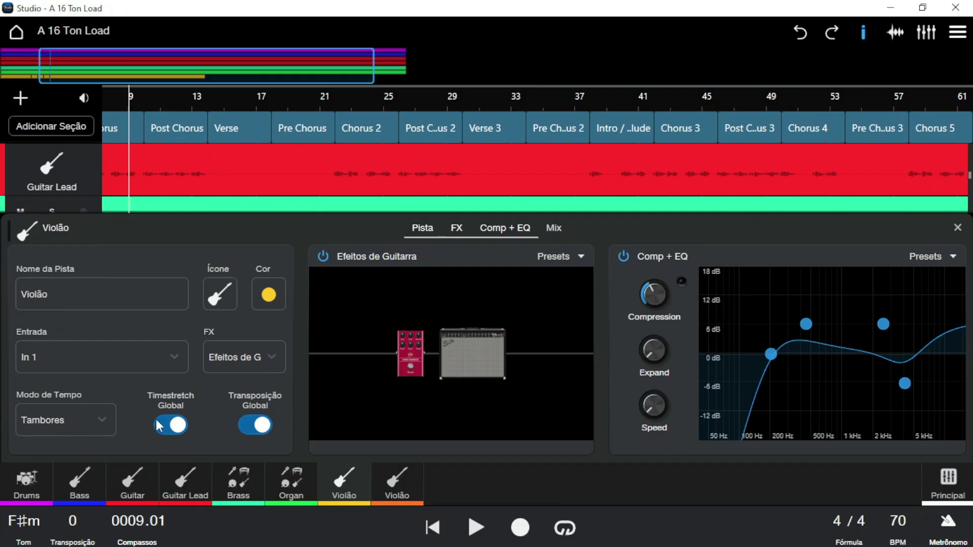
Open the '65 Twin Reverb controls in the Violão track's guitar effects and toggle the amplifier's bypass on and off
click(447, 309)
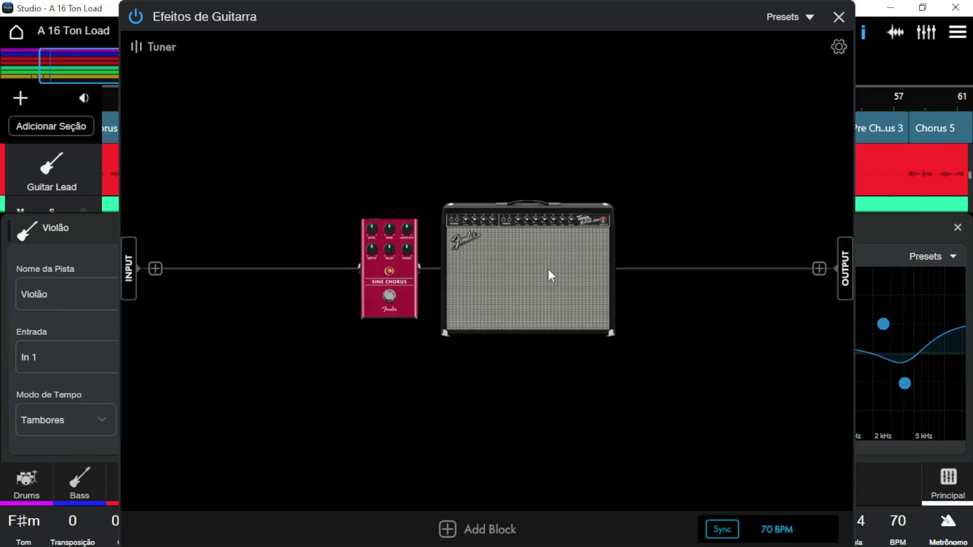
click(527, 273)
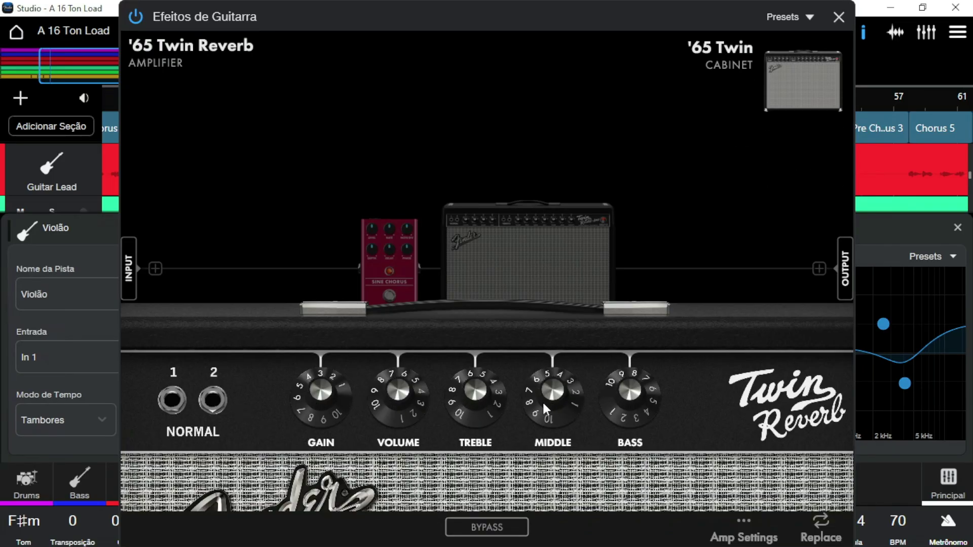
click(488, 531)
click(479, 530)
click(486, 527)
click(488, 530)
Examine the Twin Reverb's amp settings and the available replacement amplifiers, including '59 Bassman and BB15 Med, keeping the current amp
click(749, 533)
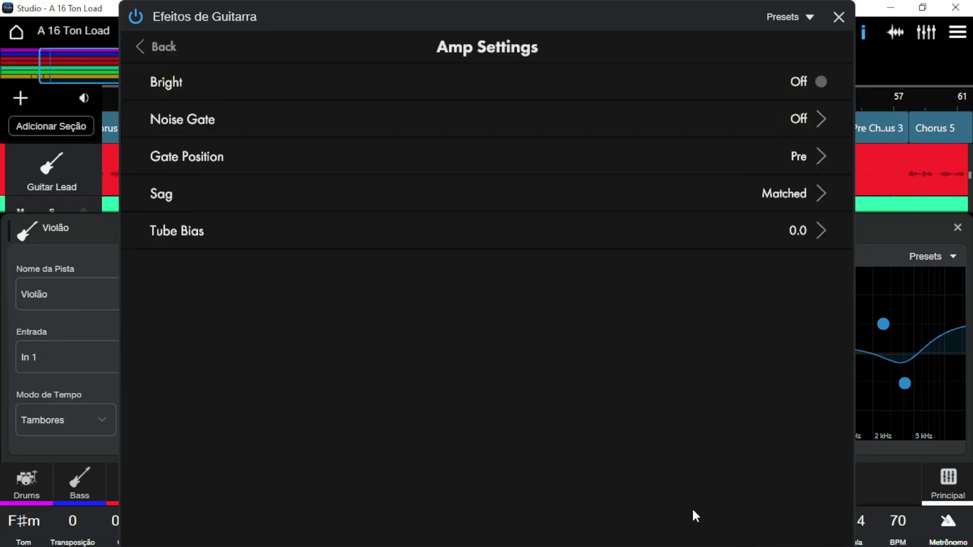
click(138, 46)
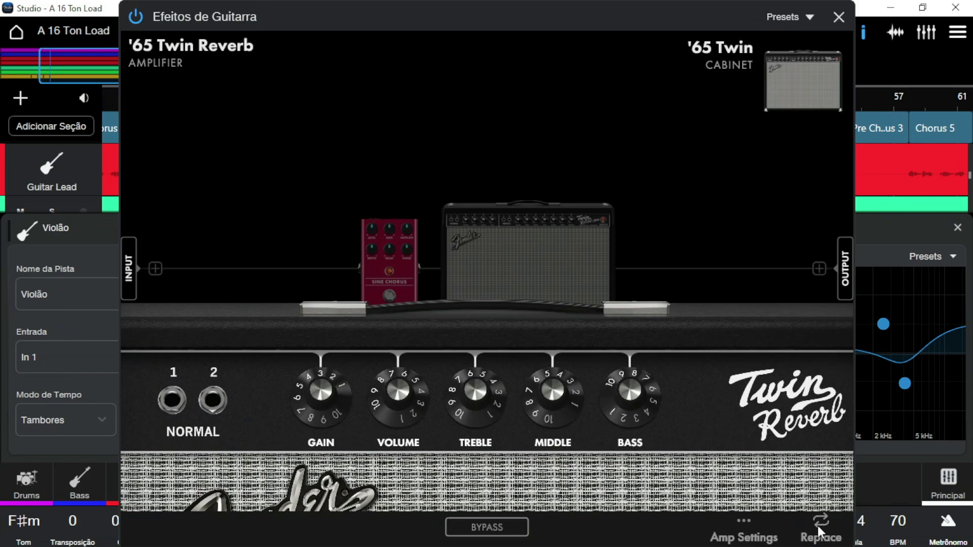
click(819, 530)
click(375, 269)
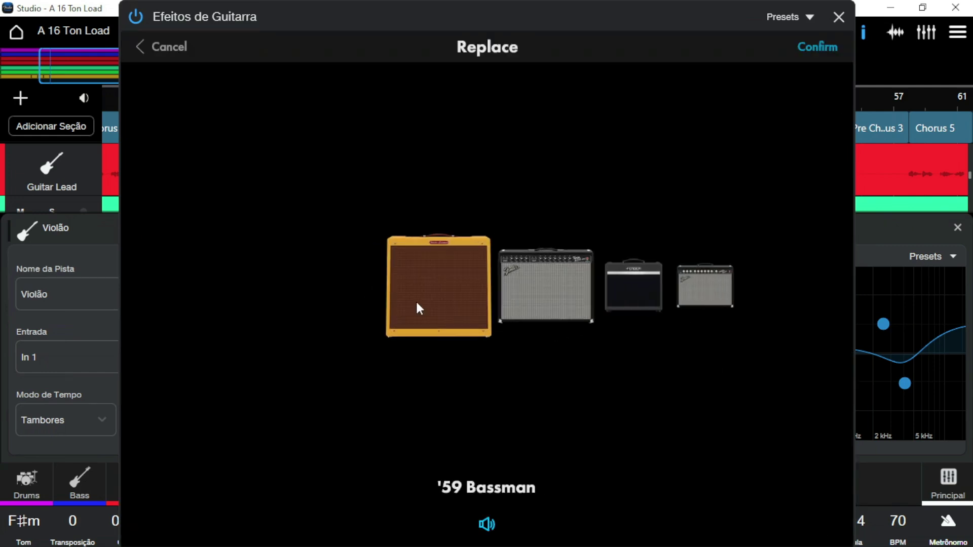
click(573, 294)
click(591, 293)
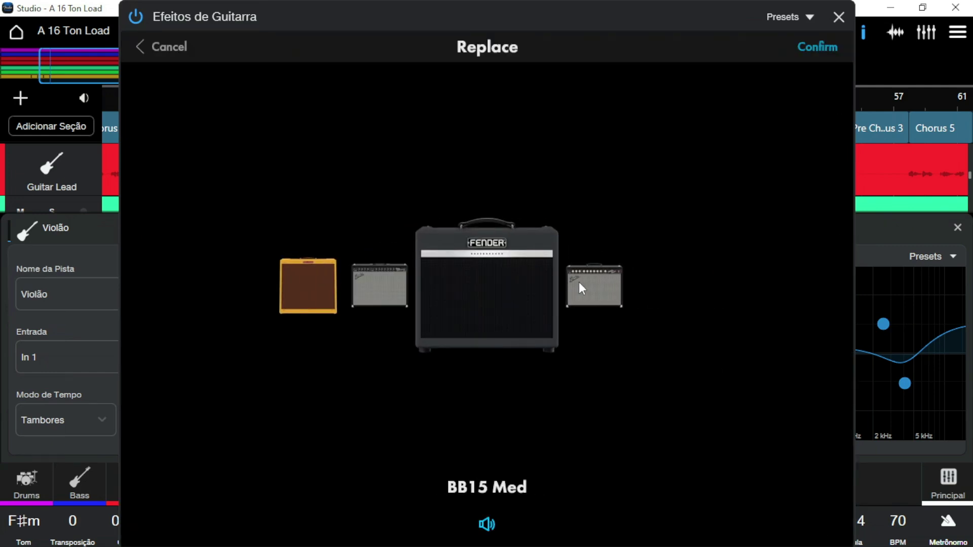
click(138, 48)
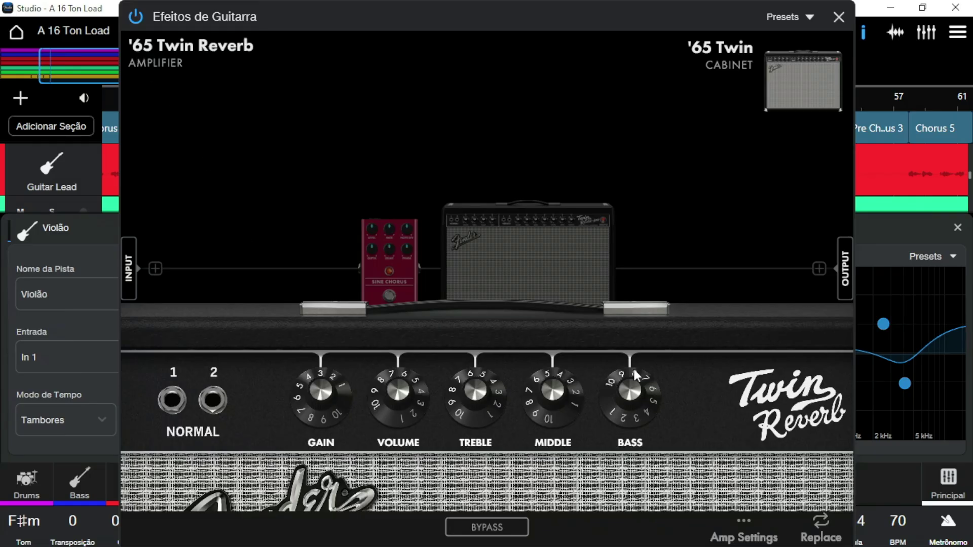
click(136, 50)
Browse the pedals that can be added at the input side of the chain without adding one
click(155, 268)
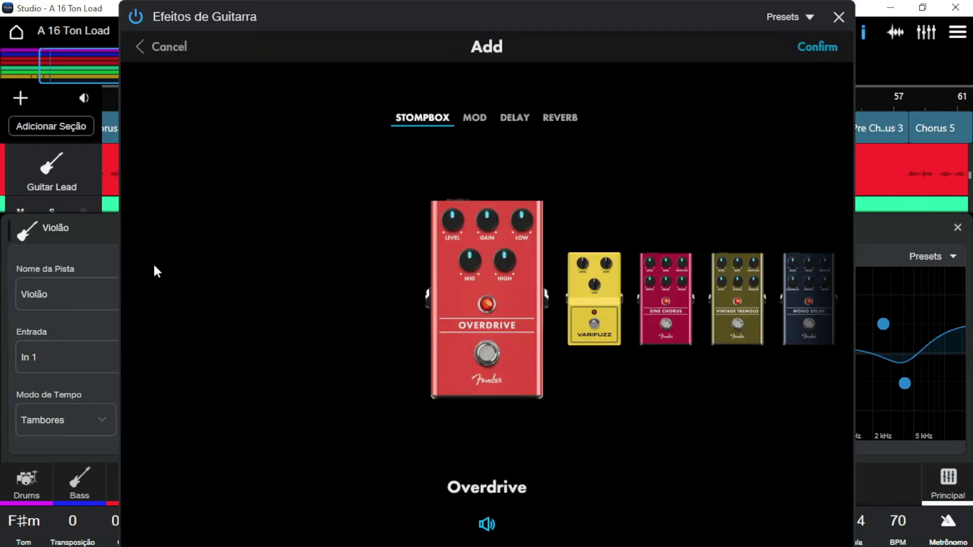
drag(458, 325, 429, 307)
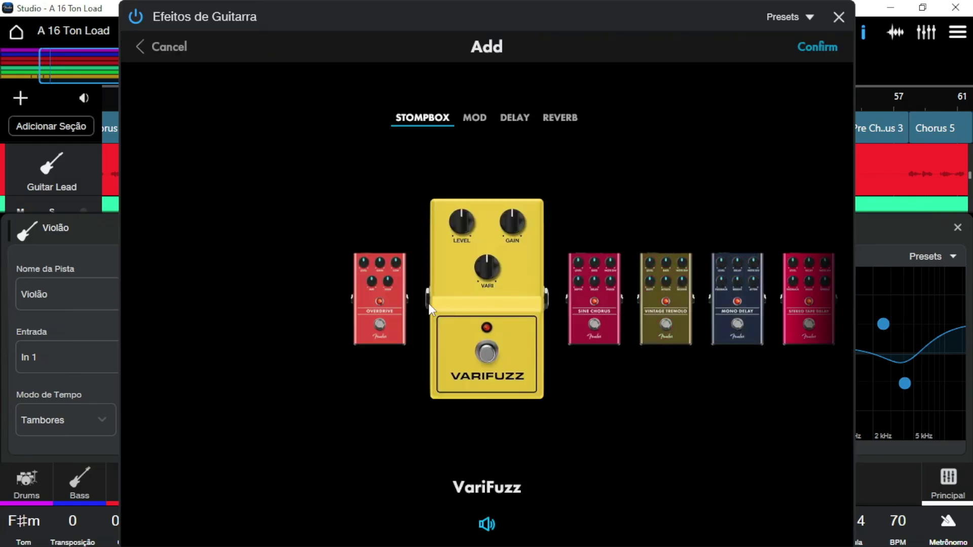
scroll(475, 321, down, 6)
scroll(467, 317, up, 7)
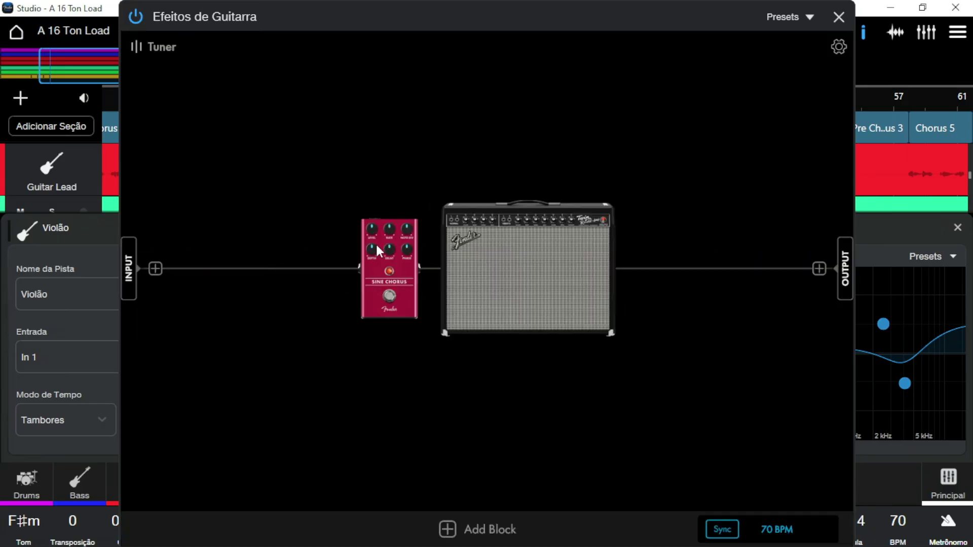
Add the VariFuzz stompbox before the Sine Chorus pedal in the guitar effects chain
click(204, 268)
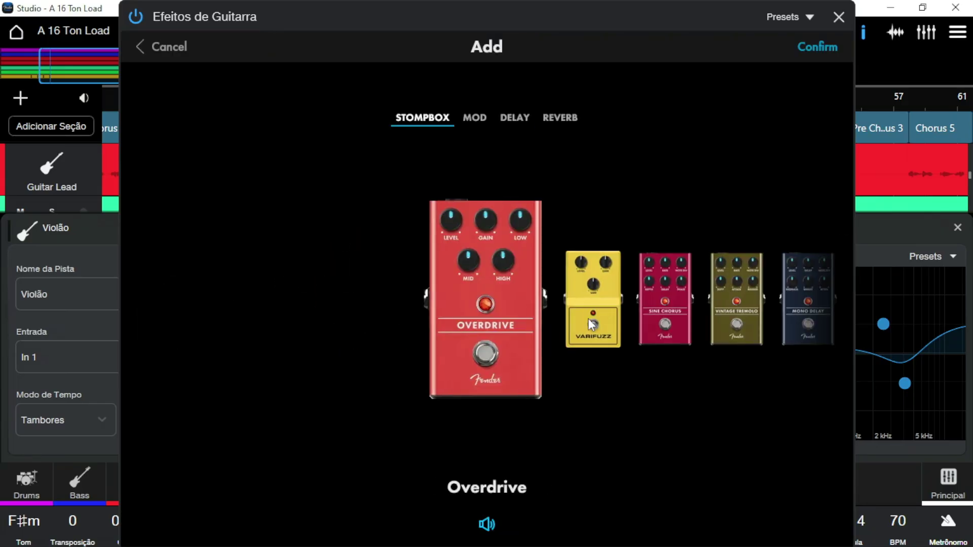
drag(588, 318, 495, 332)
click(491, 333)
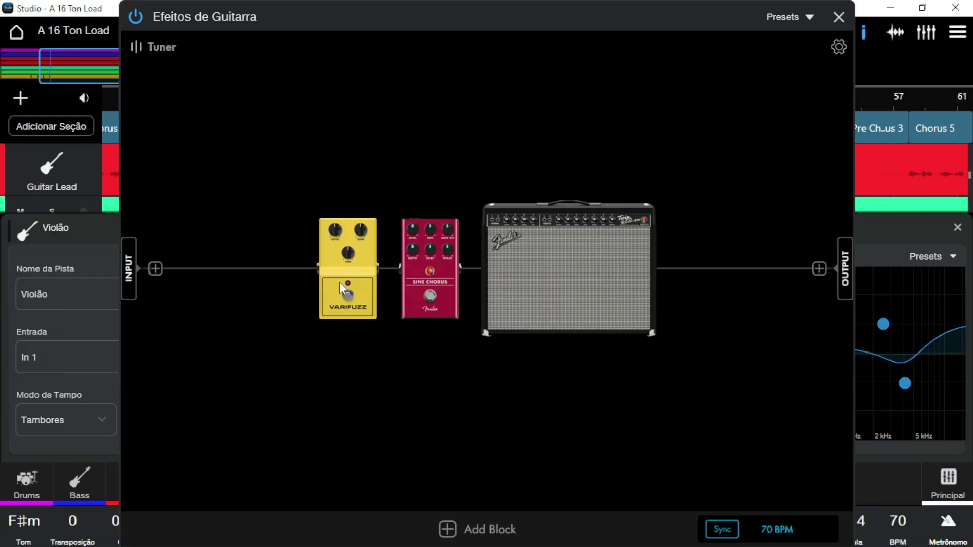
Open the VariFuzz pedal's controls and toggle its bypass on and off
drag(337, 272, 324, 293)
click(324, 293)
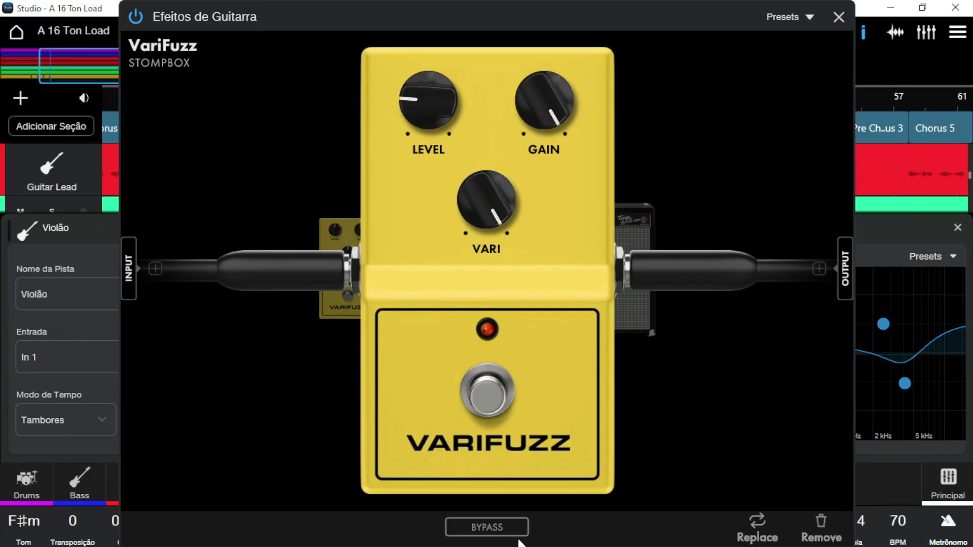
click(488, 529)
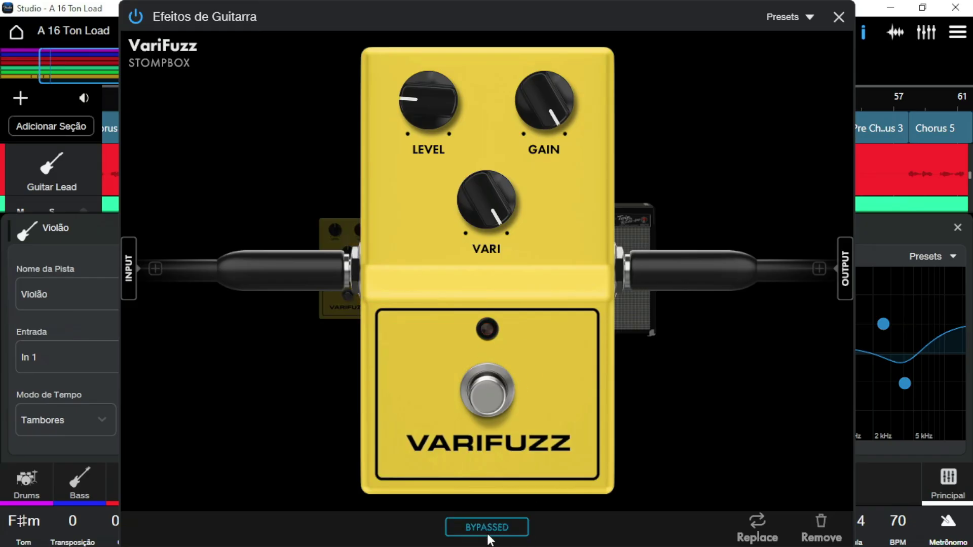
click(481, 526)
Check the replacement pedals offered for the VariFuzz, cancel, and remove the VariFuzz from the chain
click(751, 527)
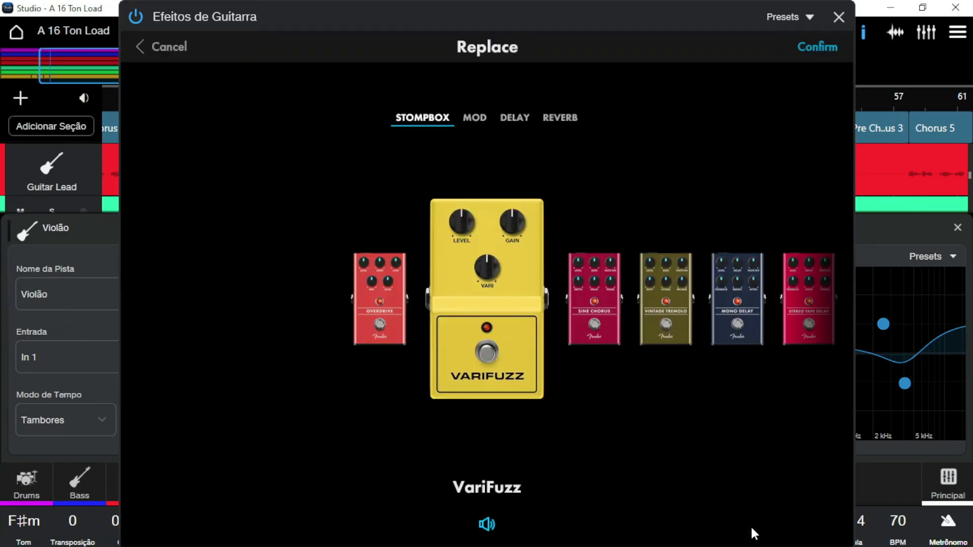
click(156, 45)
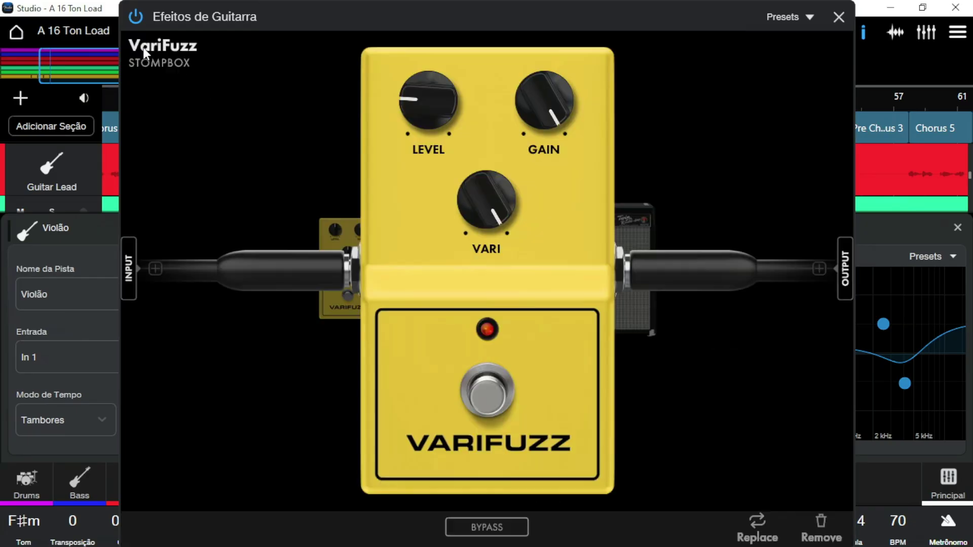
click(819, 523)
View the pedals available at the output side and the factory guitar effects presets, and close the effects editor
click(819, 268)
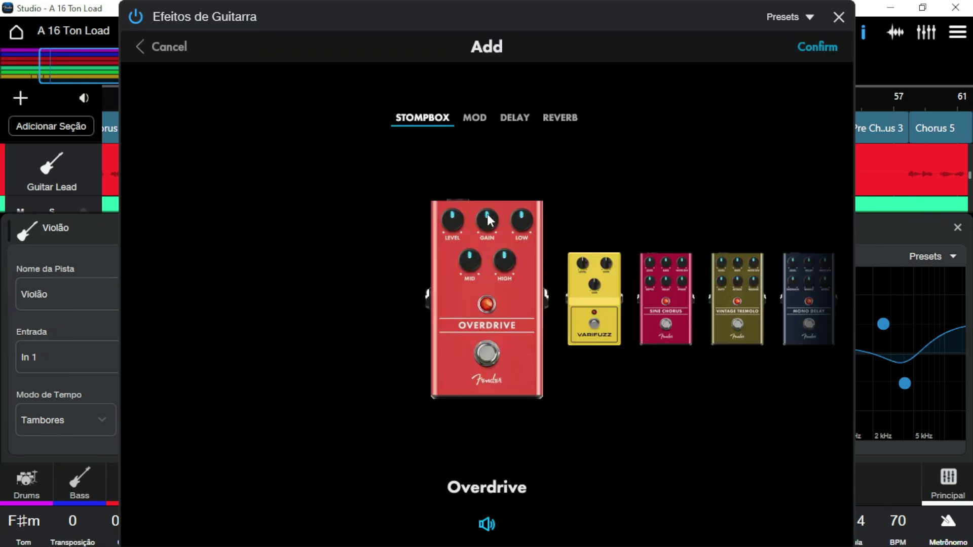
key(Escape)
click(809, 16)
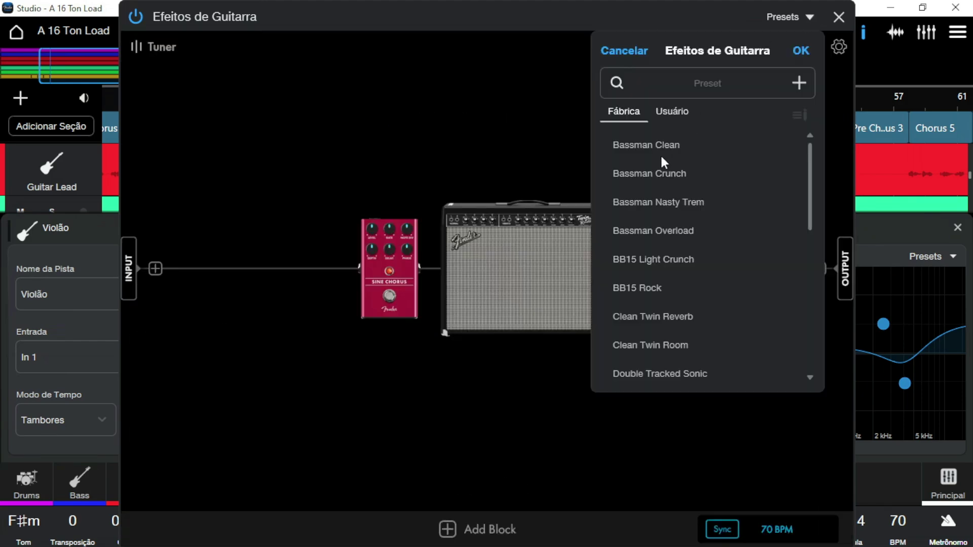
click(839, 17)
click(839, 17)
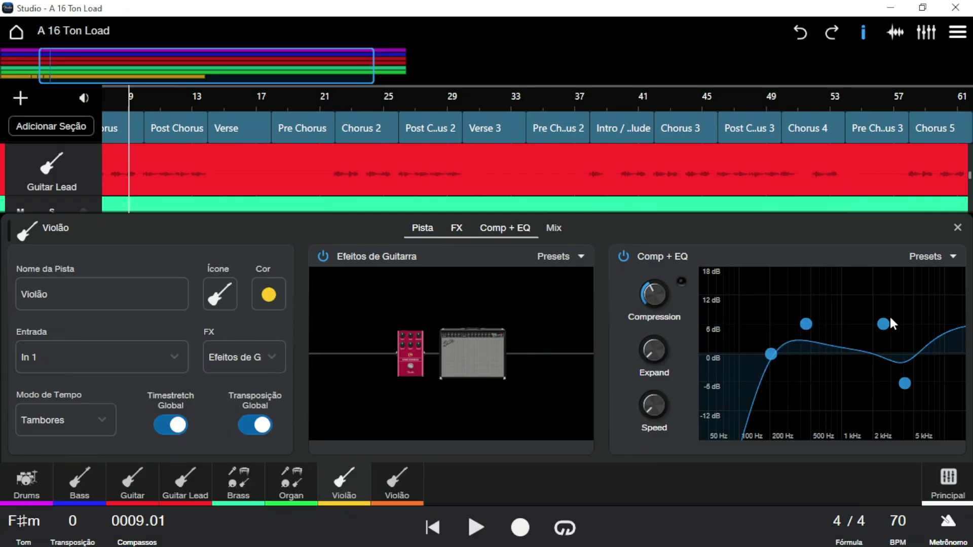
View the factory Comp + EQ presets without choosing one, toggle the Comp + EQ effect's bypass, and close the Violão track's settings
click(933, 259)
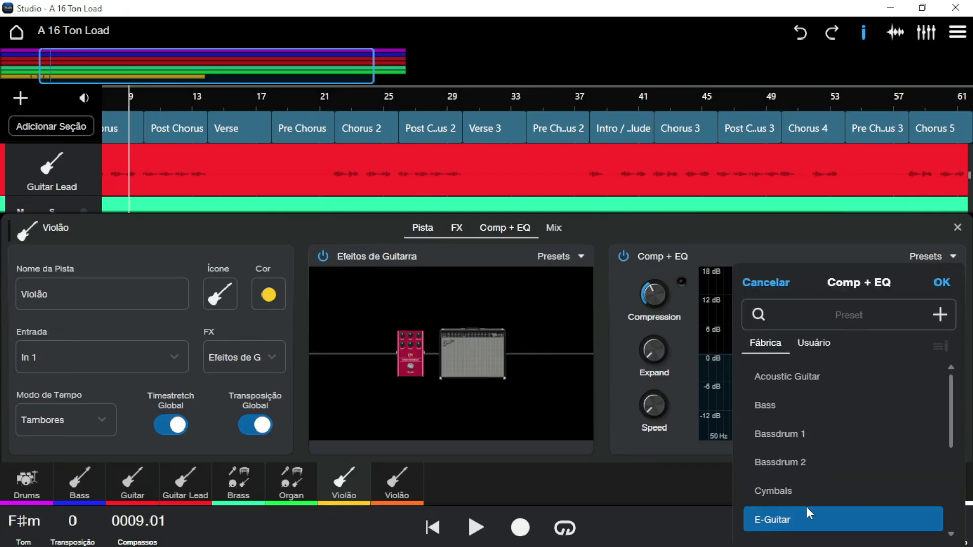
click(710, 270)
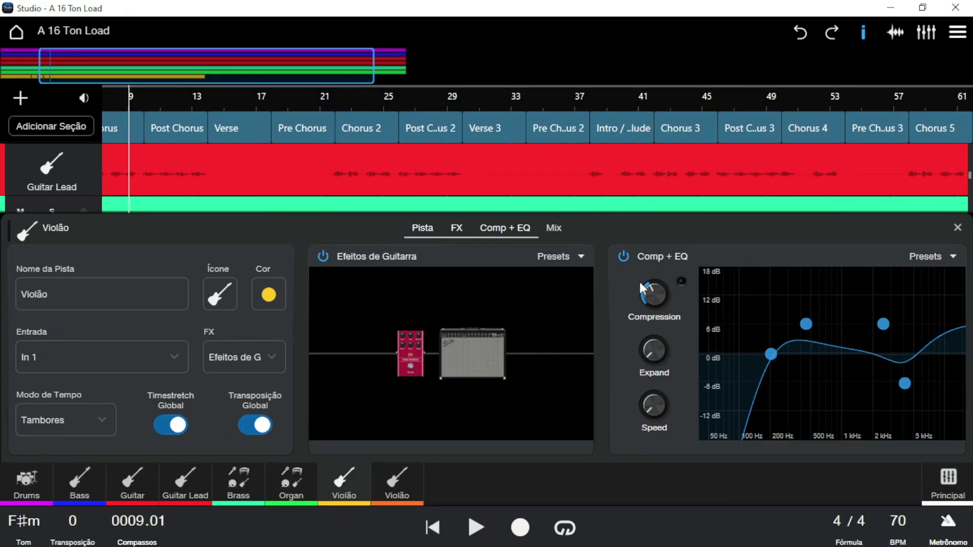
click(627, 257)
click(627, 256)
click(628, 257)
click(627, 257)
click(957, 228)
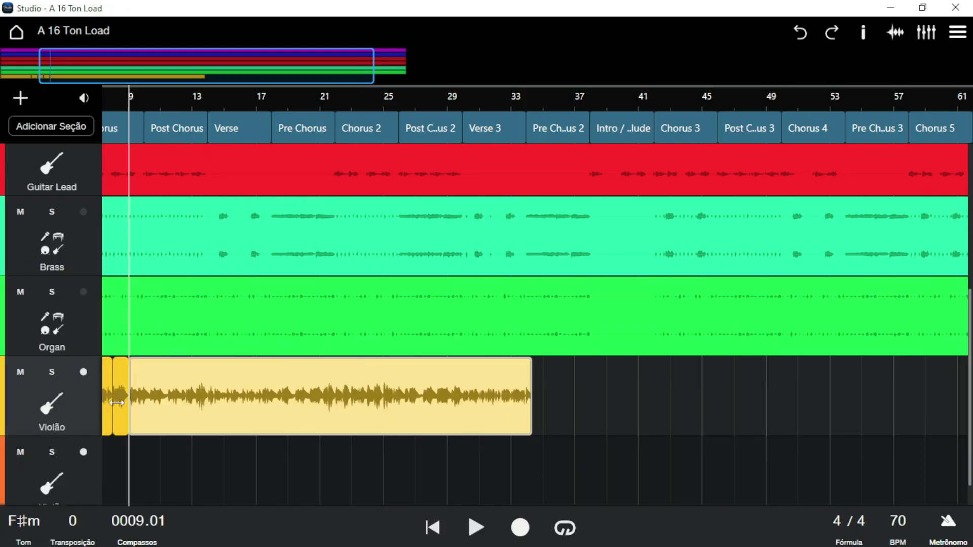
Return the playhead to bar 1 and select each of the short Violão clips between bars 6 and 9 in turn
click(149, 537)
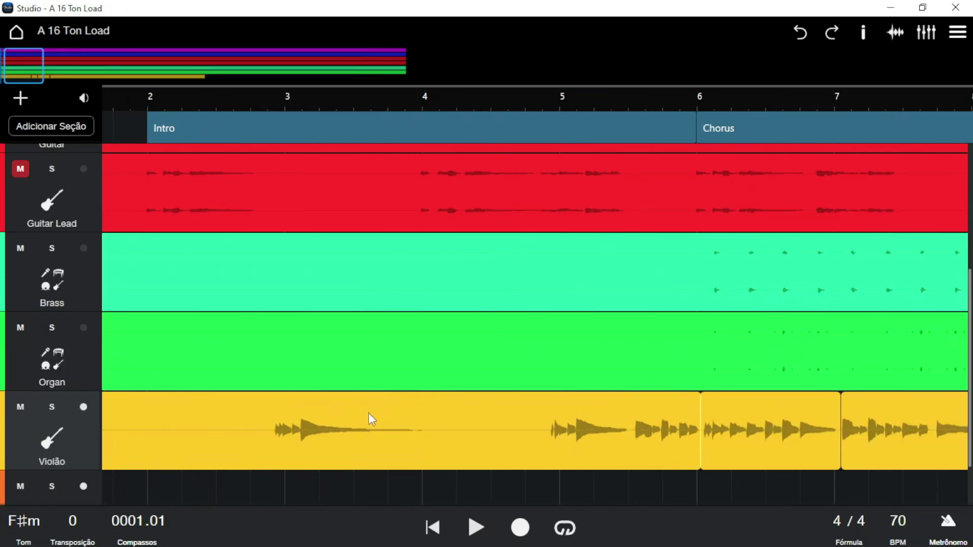
scroll(442, 421, down, 2)
scroll(790, 426, down, 5)
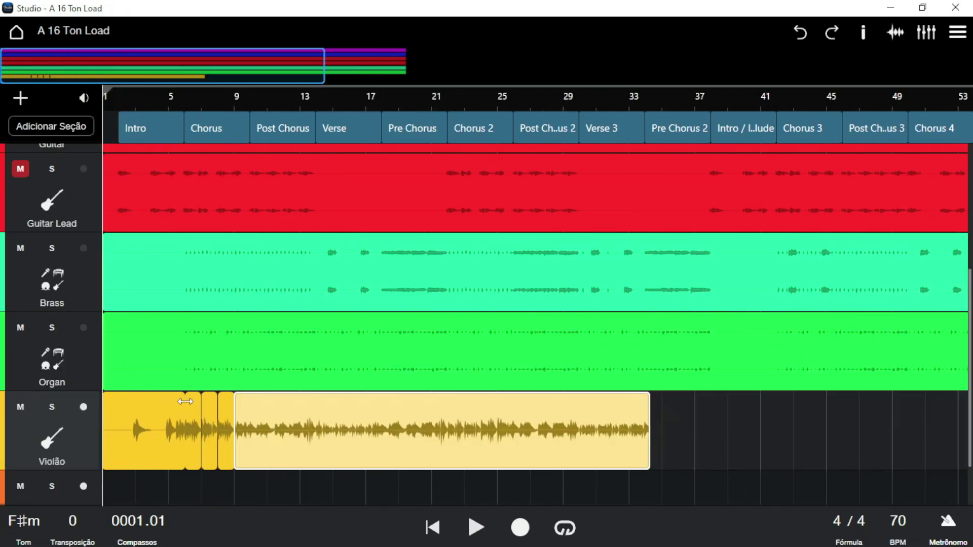
click(195, 407)
click(211, 410)
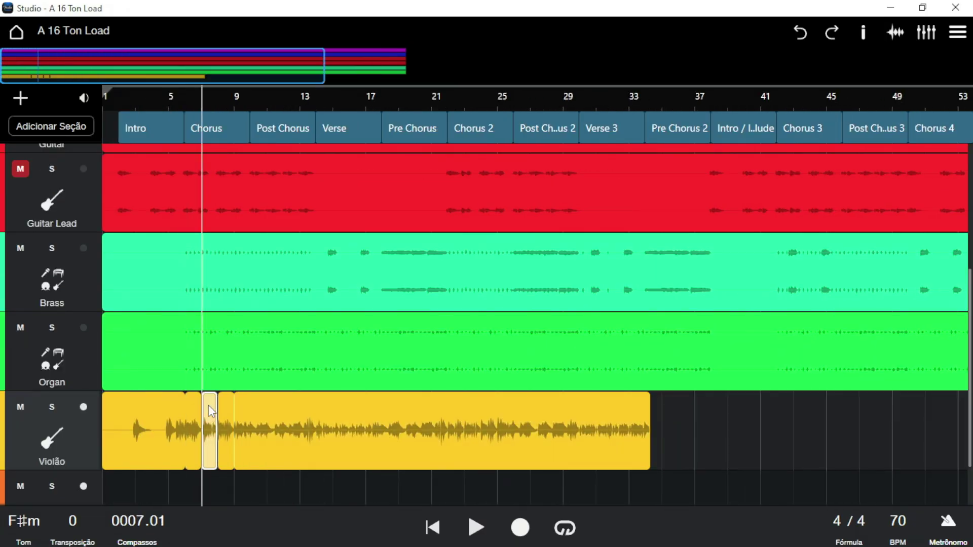
click(225, 410)
click(193, 410)
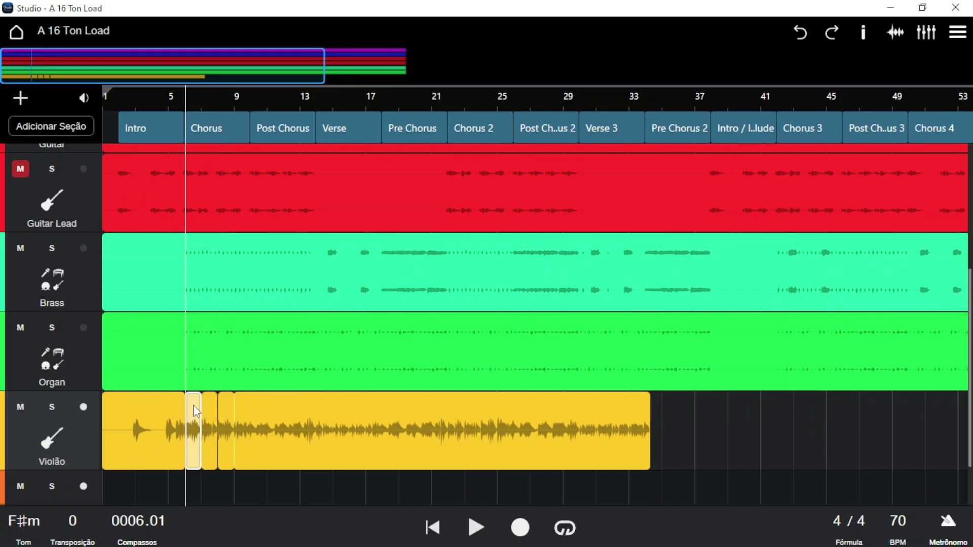
Cut the long Violão clip that starts at bar 9 and paste it back at the same position
right_click(263, 427)
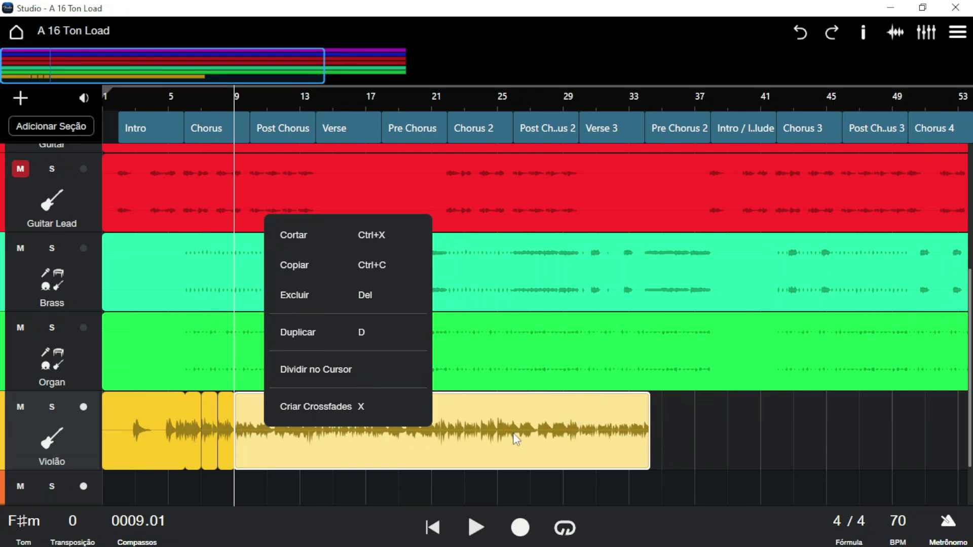
click(323, 430)
right_click(328, 422)
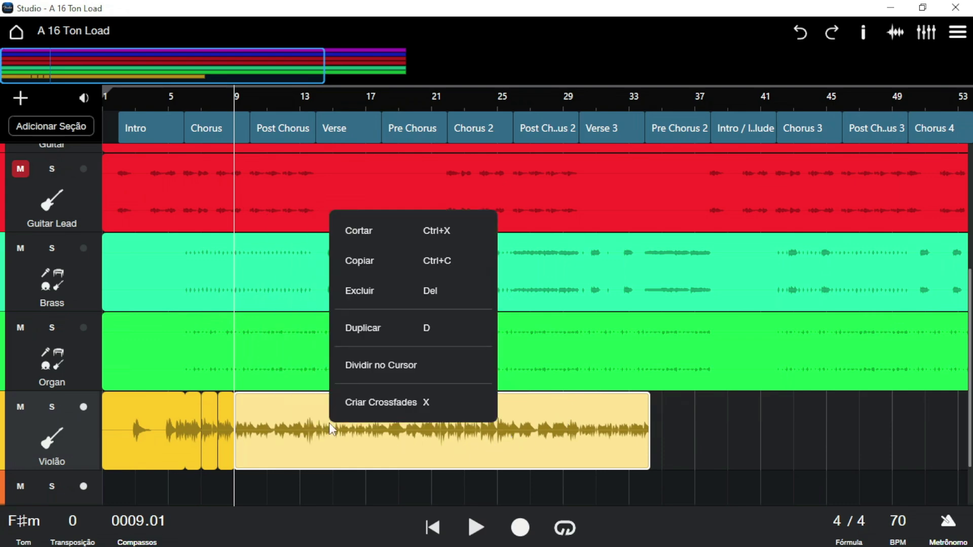
click(357, 229)
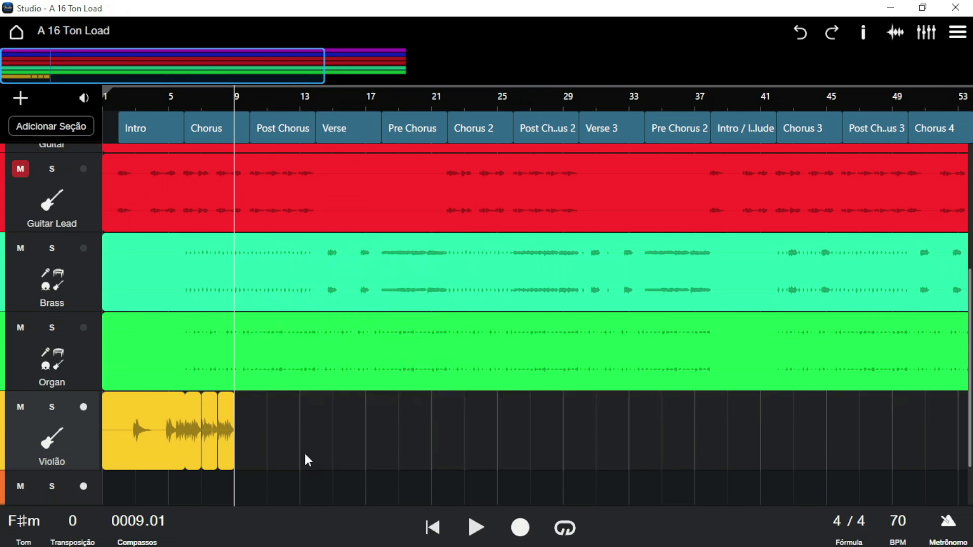
key(ctrl+v)
Split the long Violão clip at the playhead on bar 18, select the second part, and undo the split
right_click(278, 418)
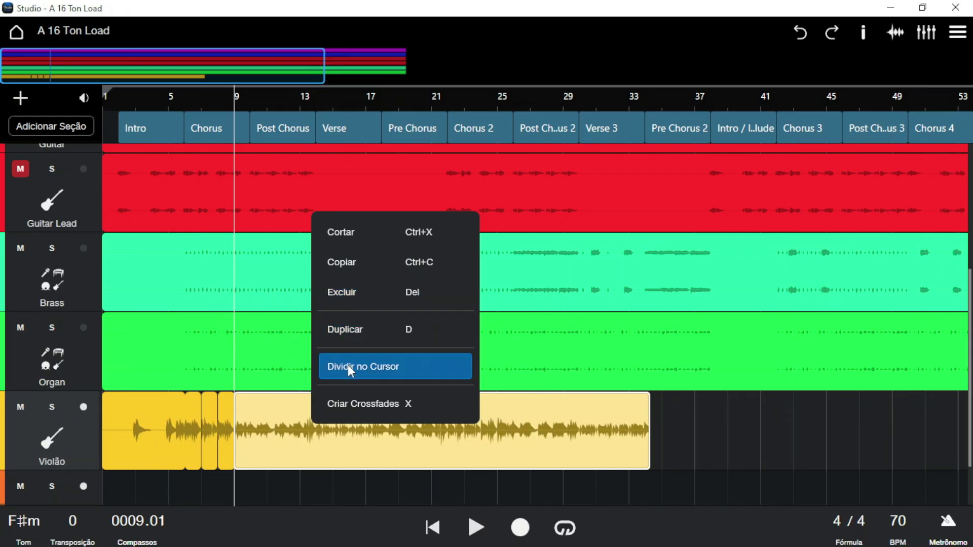
click(257, 442)
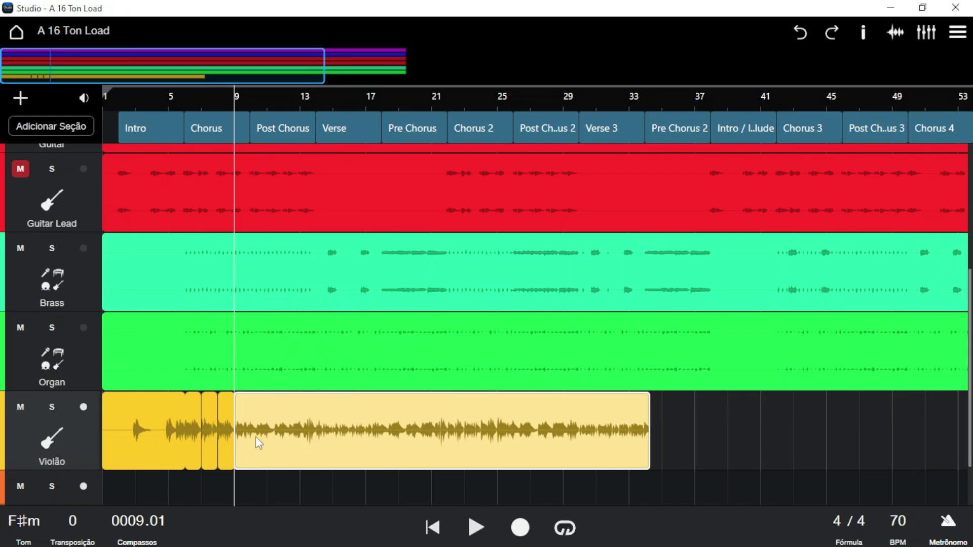
click(381, 101)
right_click(390, 448)
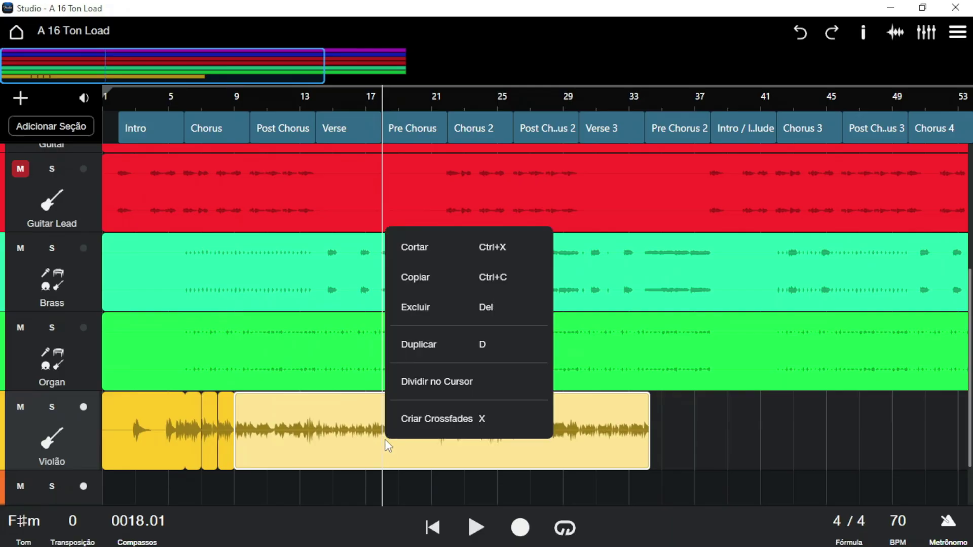
click(425, 381)
click(435, 441)
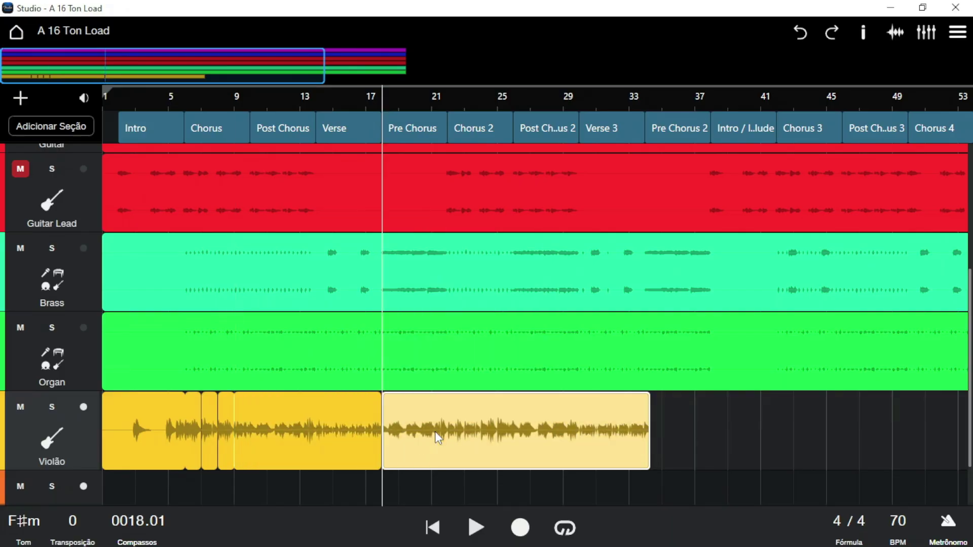
key(ctrl+z)
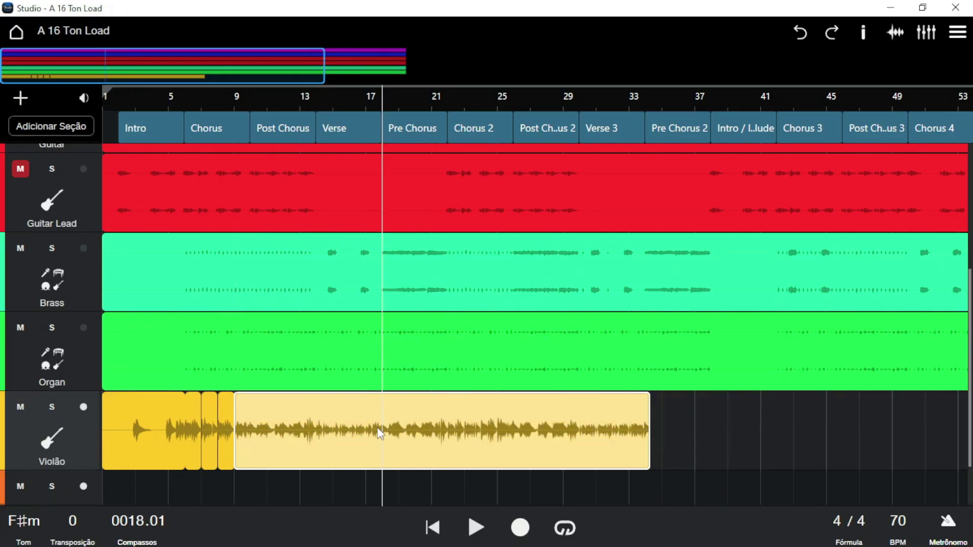
Add a new red Violão track with no preset and In 1 as its input
scroll(355, 386, up, 3)
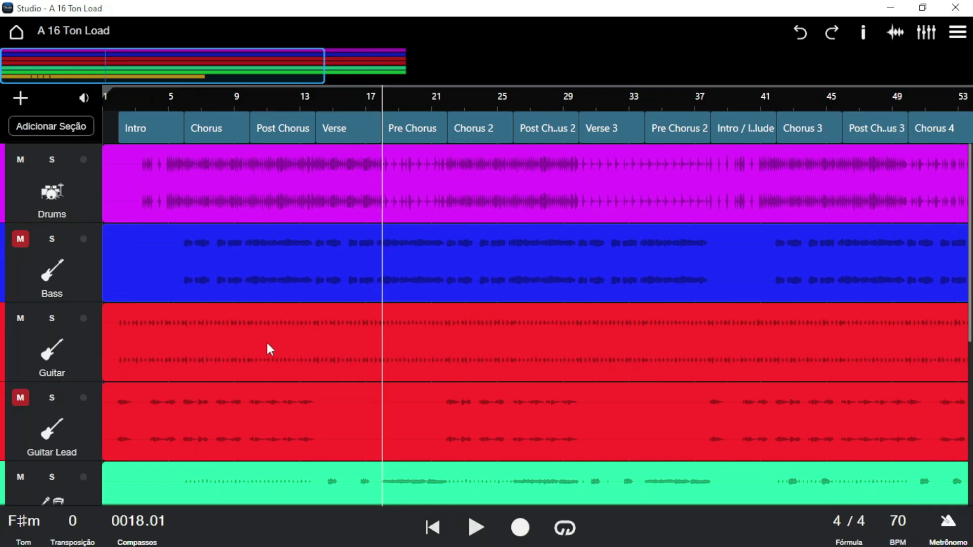
scroll(266, 342, down, 2)
scroll(65, 420, down, 3)
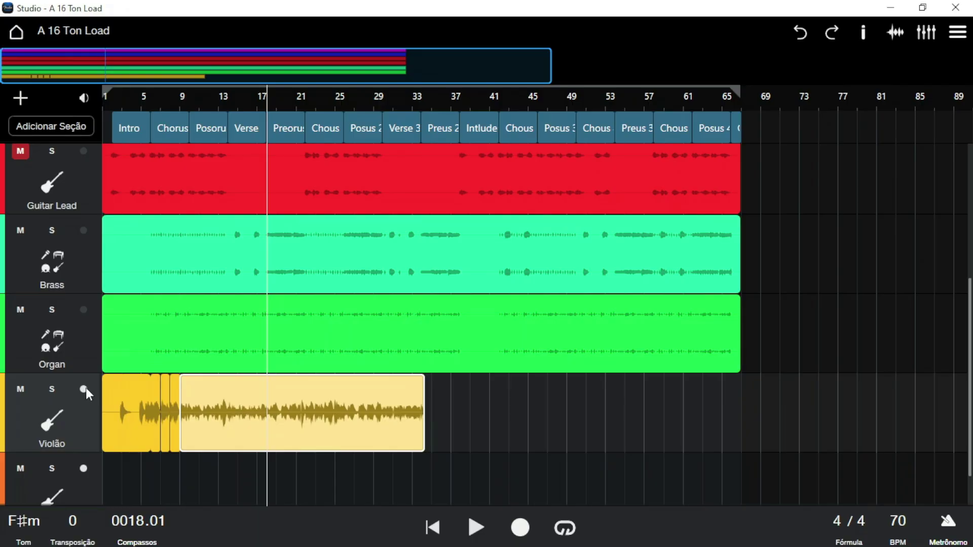
click(83, 98)
click(20, 96)
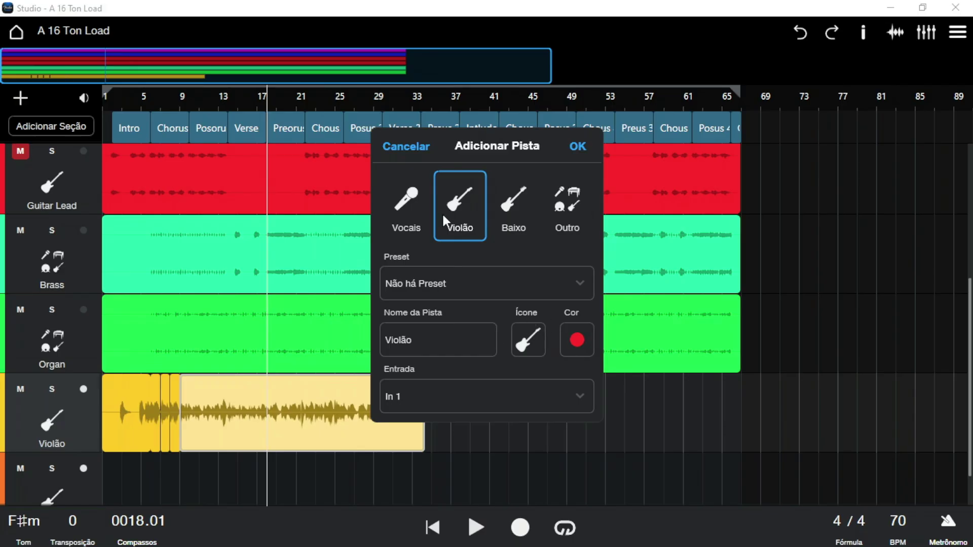
double_click(449, 232)
View the Tuner in the yellow Violão track's guitar effects, and close the effects editor and track settings
double_click(77, 282)
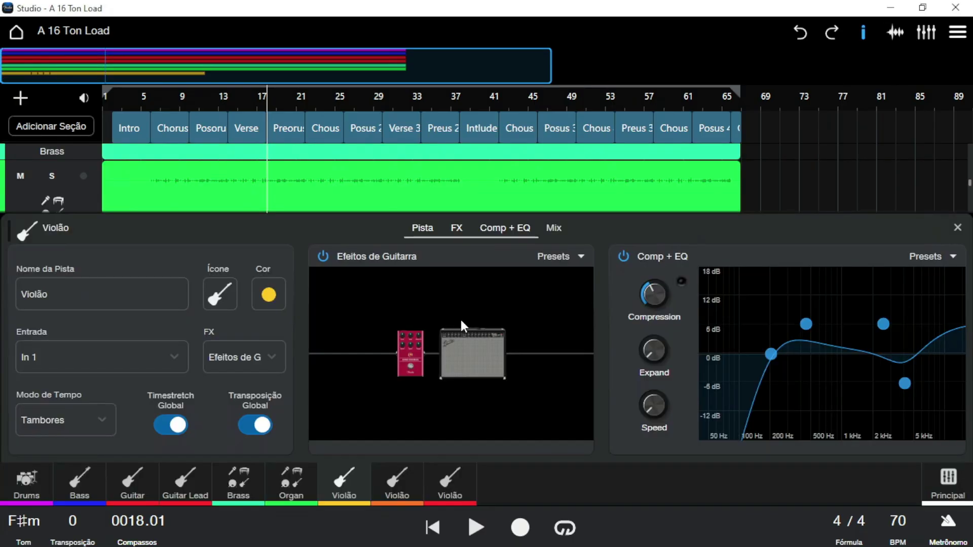
click(461, 320)
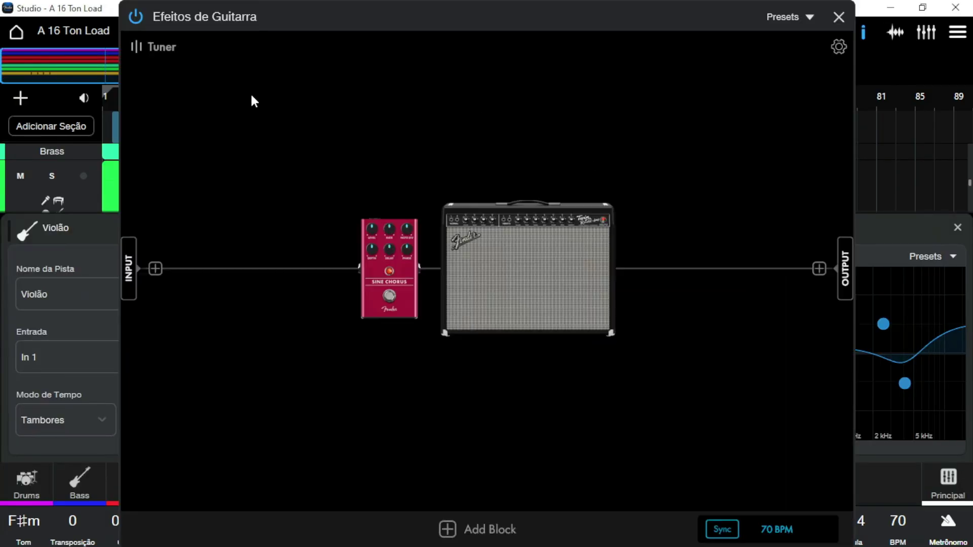
click(159, 46)
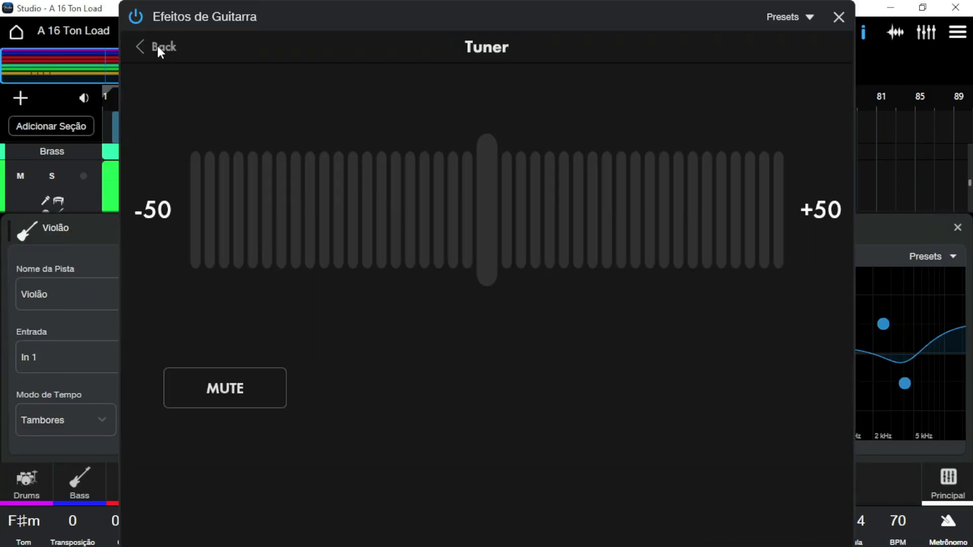
click(838, 17)
click(957, 227)
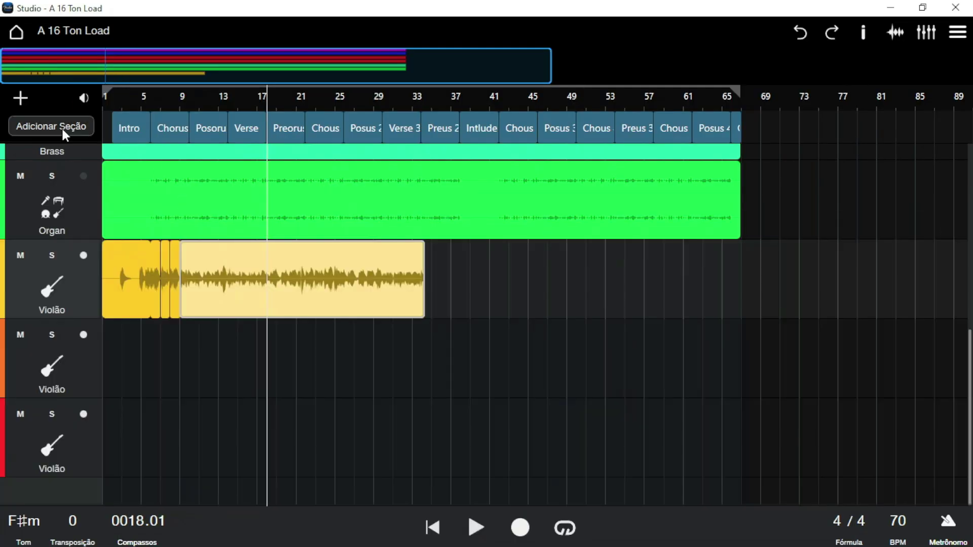
Arm the orange Violão track for recording, try the input monitoring control, and disarm the track
click(84, 335)
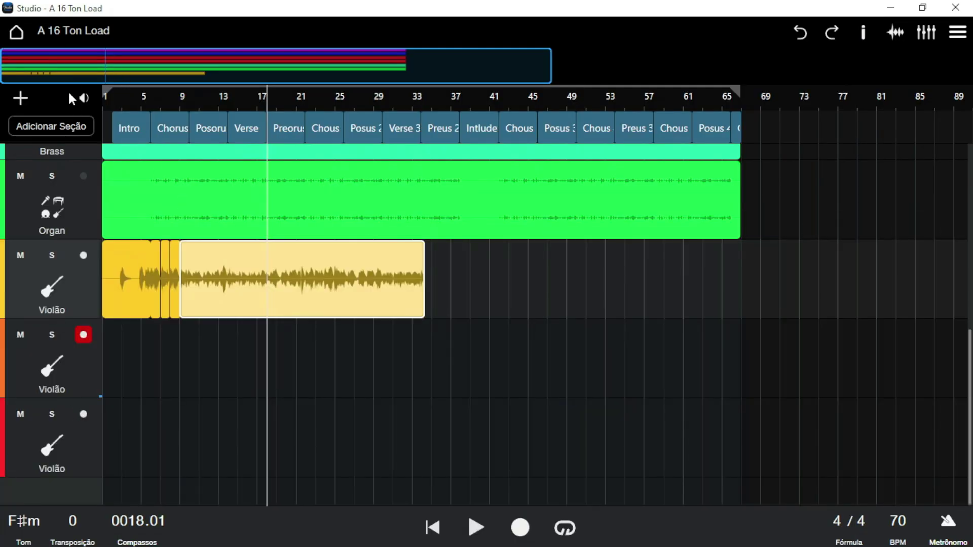
click(85, 99)
click(82, 333)
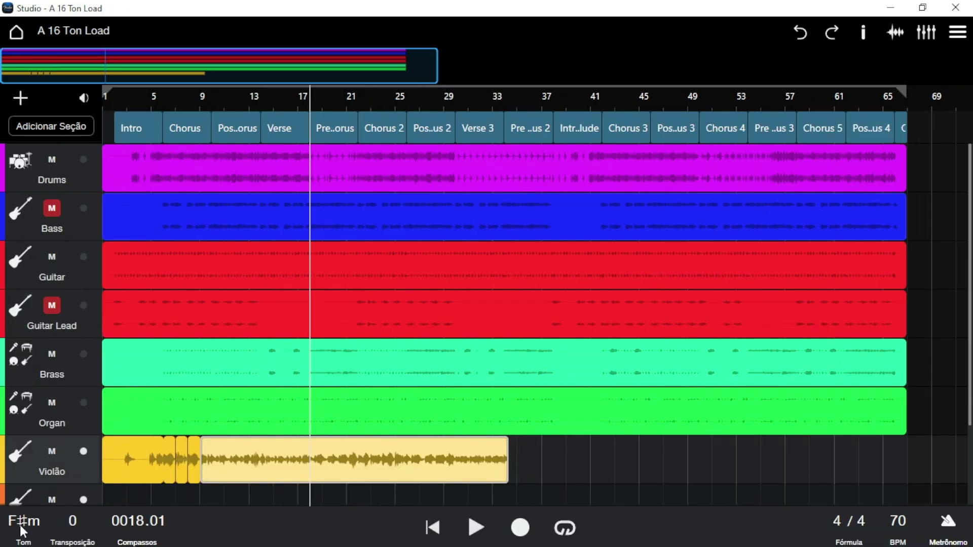
Try other values in the project's transposition setting, return it to 0, and close the setting
click(73, 521)
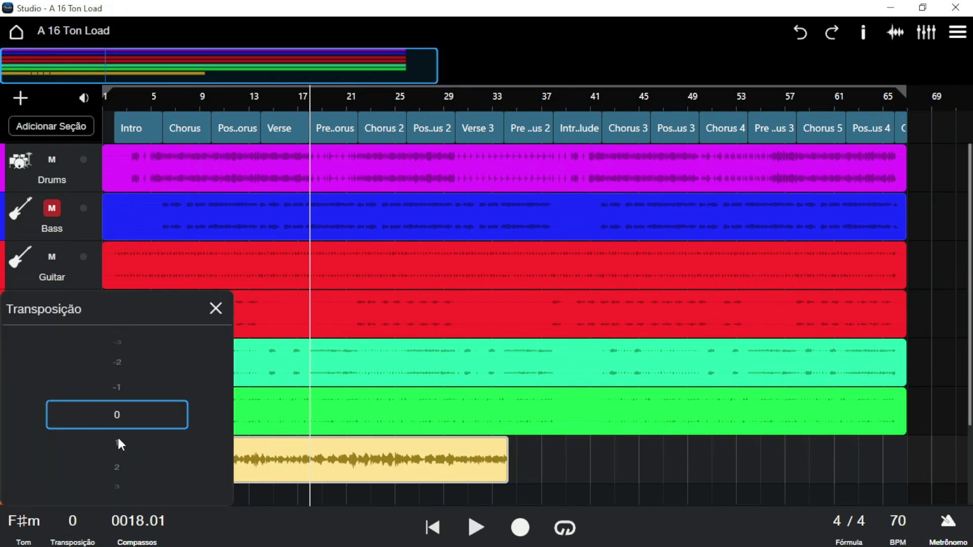
click(118, 443)
click(117, 392)
click(249, 533)
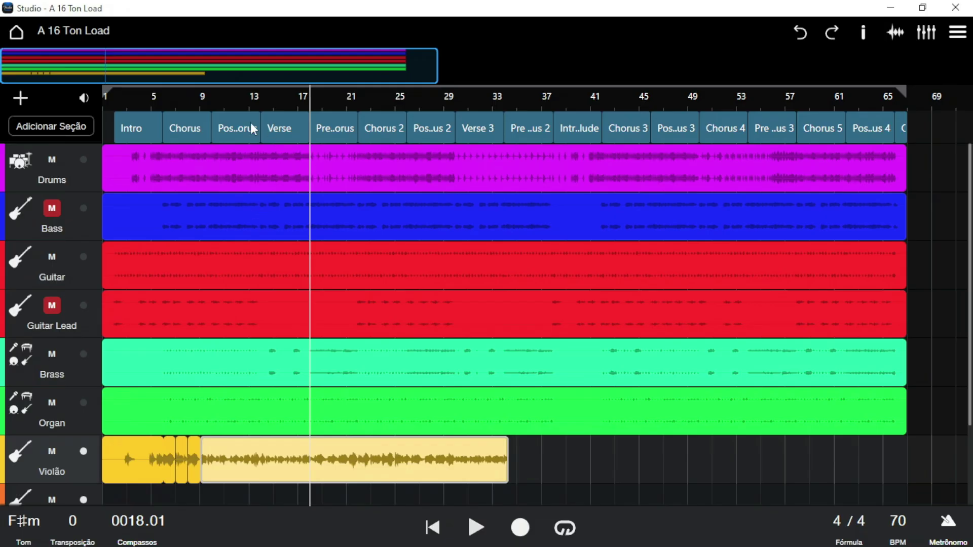
Move the playhead to bar 9, try other beat counts in the time signature, and leave it at 4/4
click(200, 98)
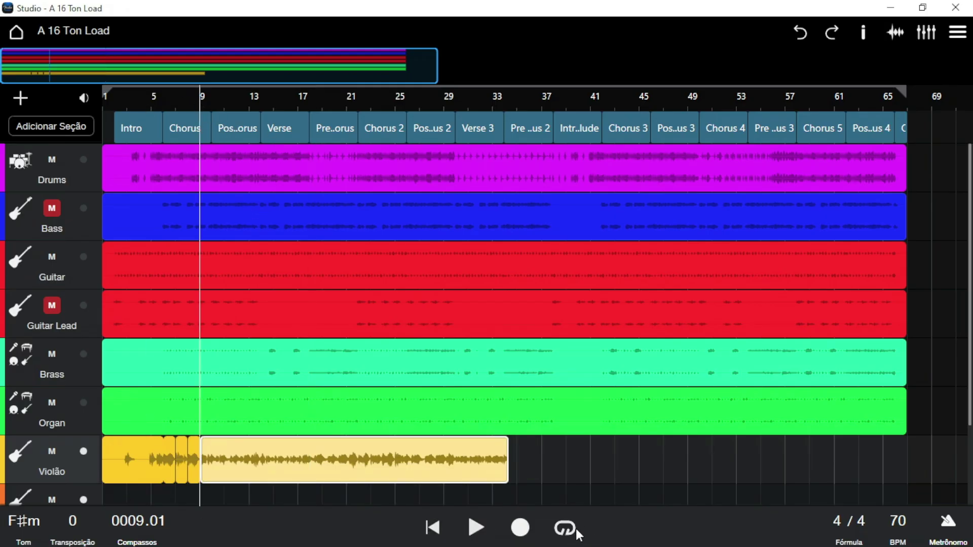
click(850, 526)
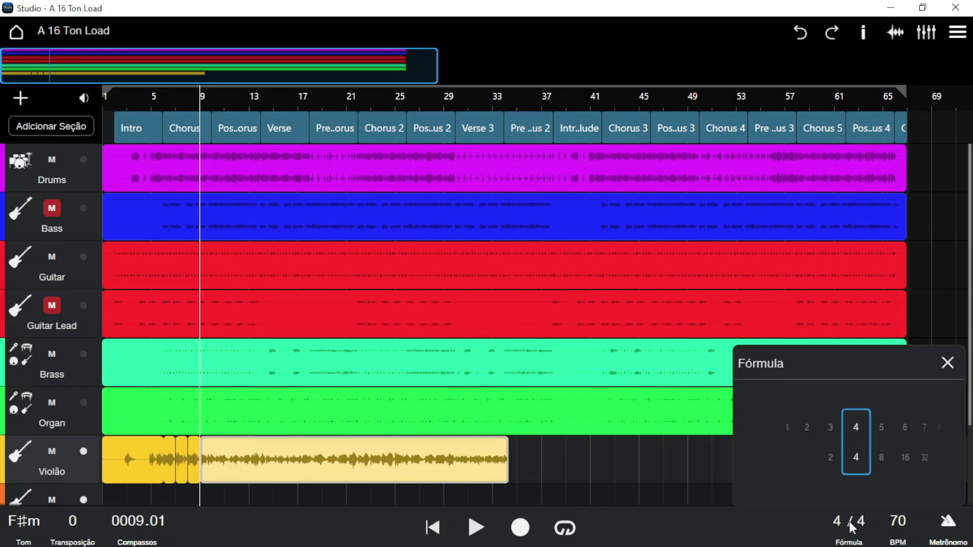
click(884, 428)
click(829, 427)
click(848, 522)
Try project tempos of 87 and 199 BPM in the Tap Tempo settings and restore the tempo to 70 BPM
click(897, 522)
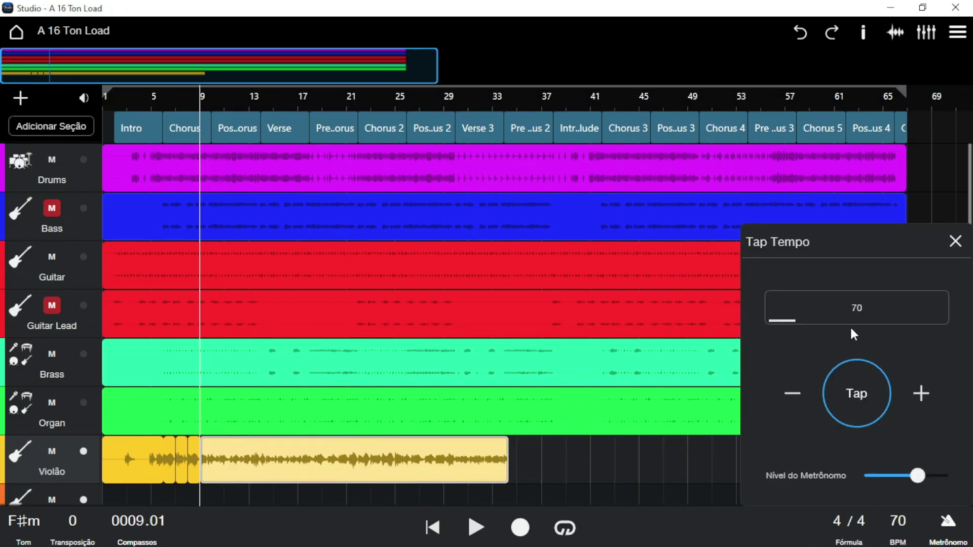
click(856, 393)
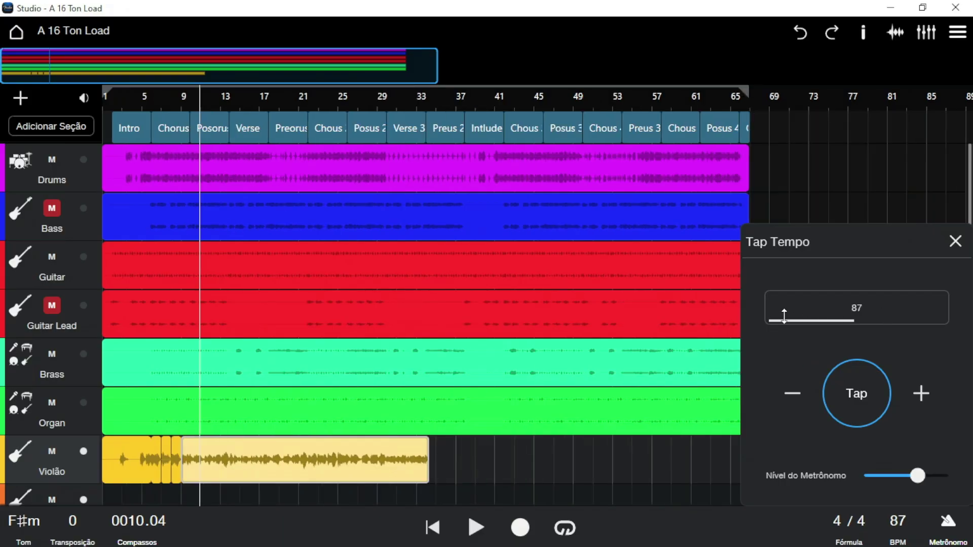
click(846, 307)
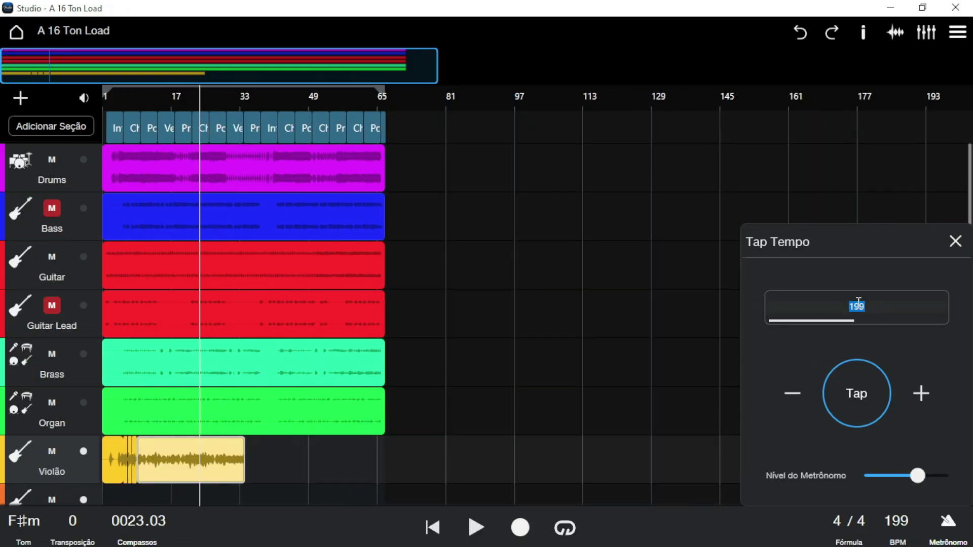
key(Return)
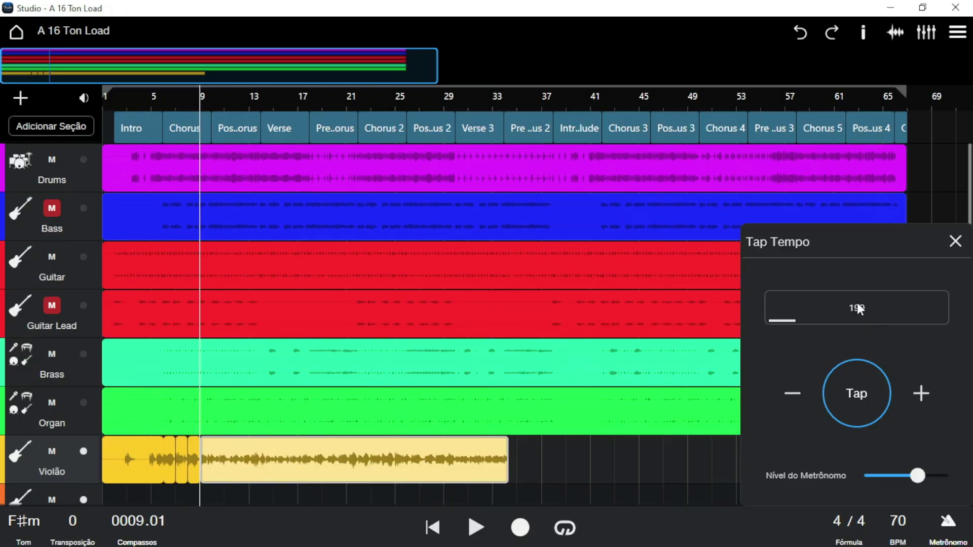
click(773, 522)
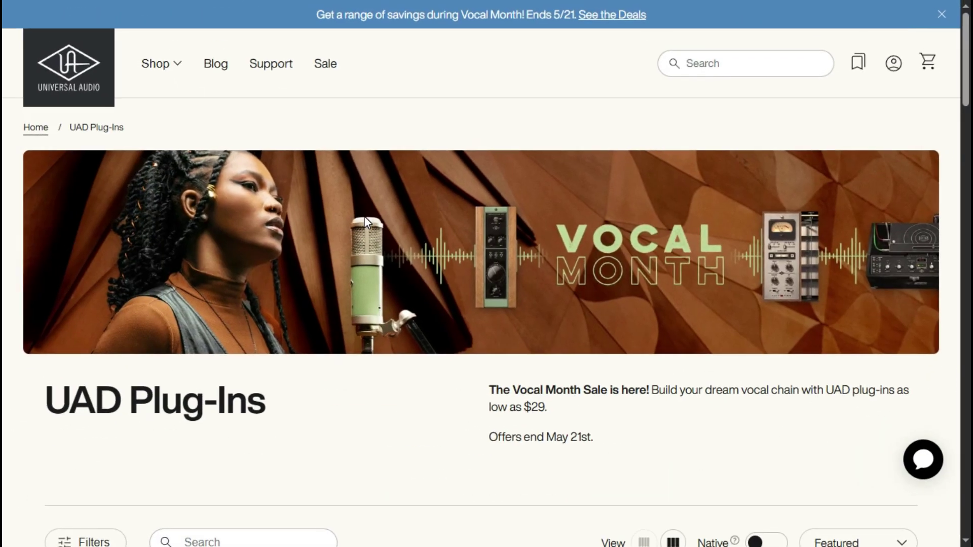
Switch to Universal Audio's website and browse the plug-ins listed on the UAD Plug-Ins page
scroll(364, 216, down, 5)
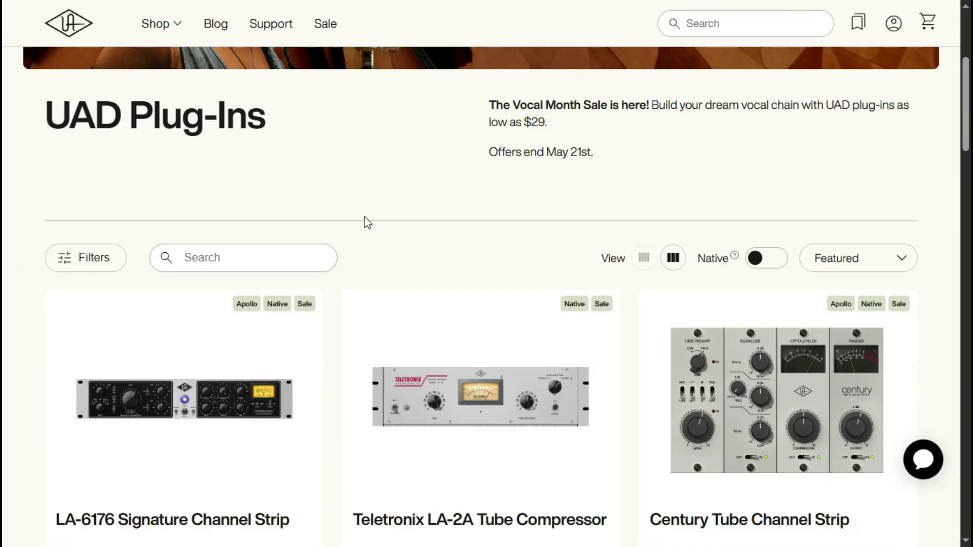
scroll(368, 223, down, 10)
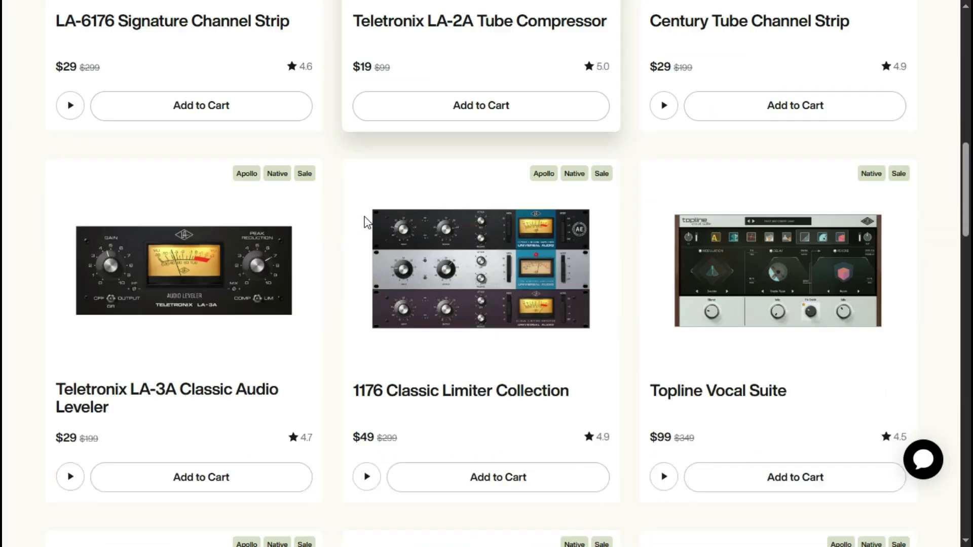
Look through more discounted compressor, reverb and vocal plug-ins further down the UAD Plug-Ins page
scroll(343, 243, down, 6)
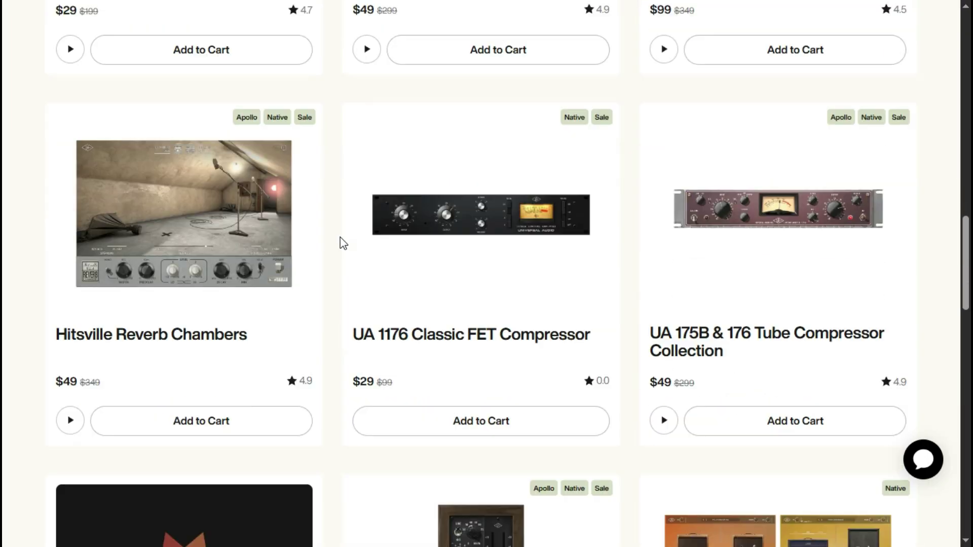
scroll(344, 243, down, 4)
scroll(340, 244, down, 4)
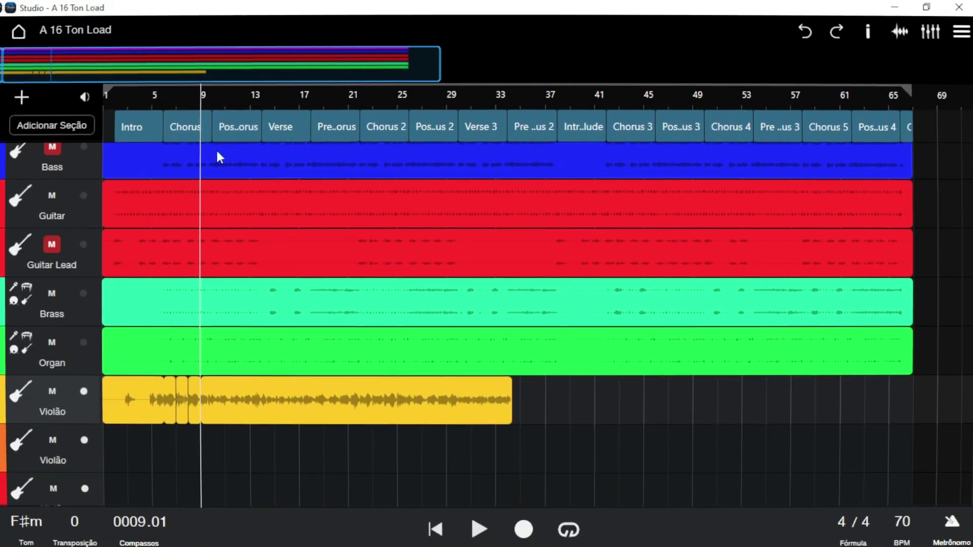
Return to Fender Studio, close and relaunch it, and reopen the recent session A 16 Ton Load
scroll(308, 184, up, 2)
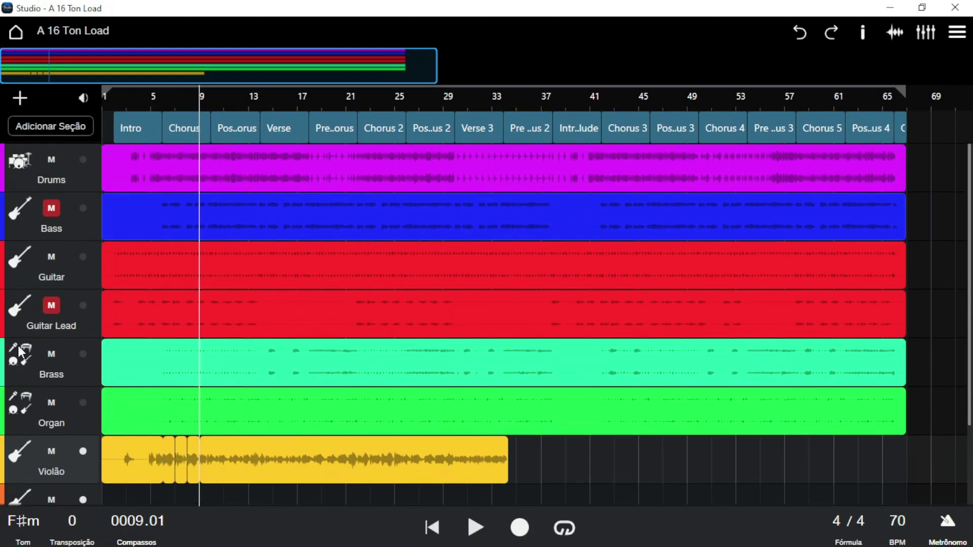
scroll(372, 390, down, 2)
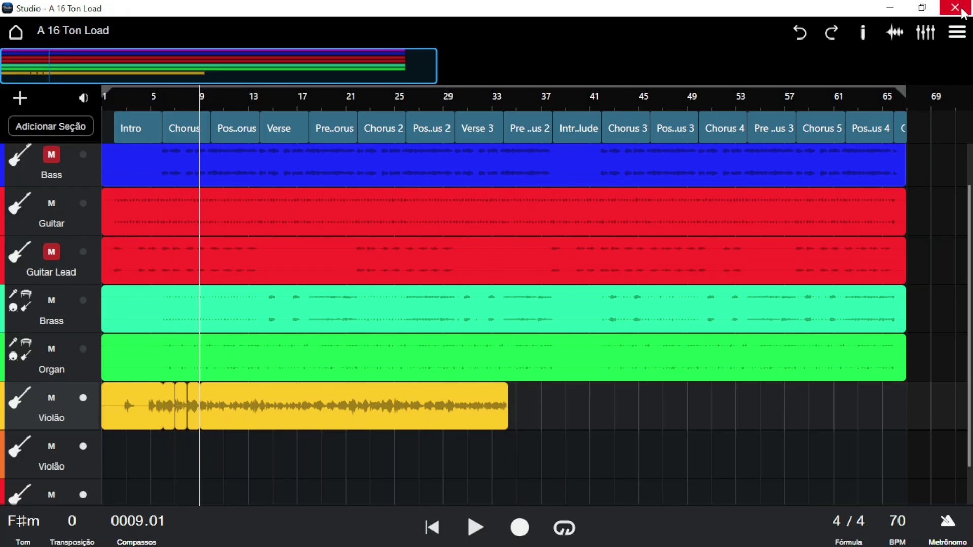
click(962, 10)
click(121, 537)
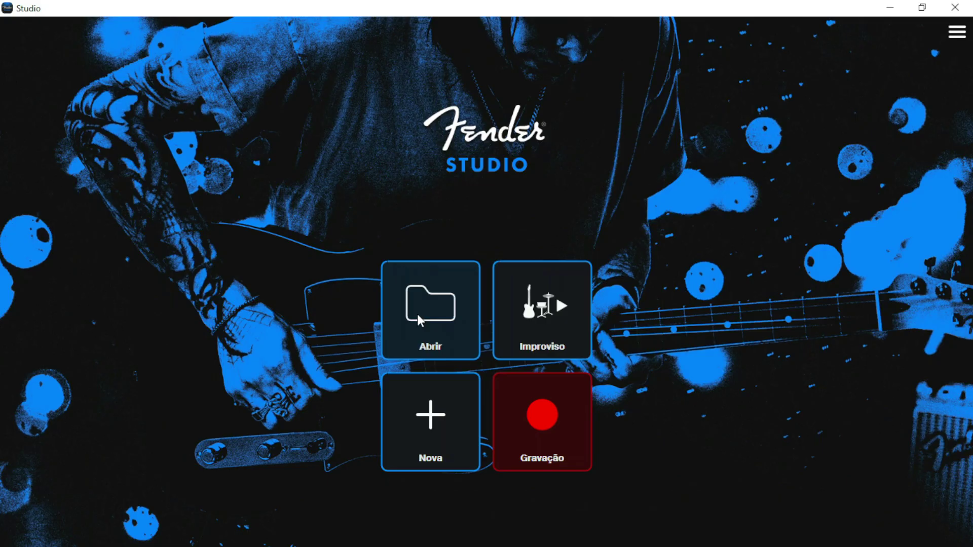
click(417, 314)
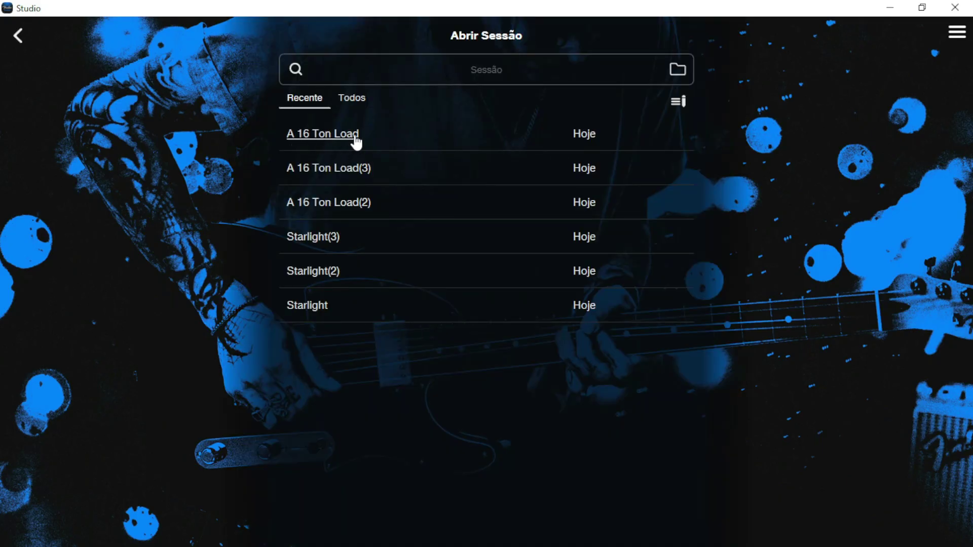
click(307, 135)
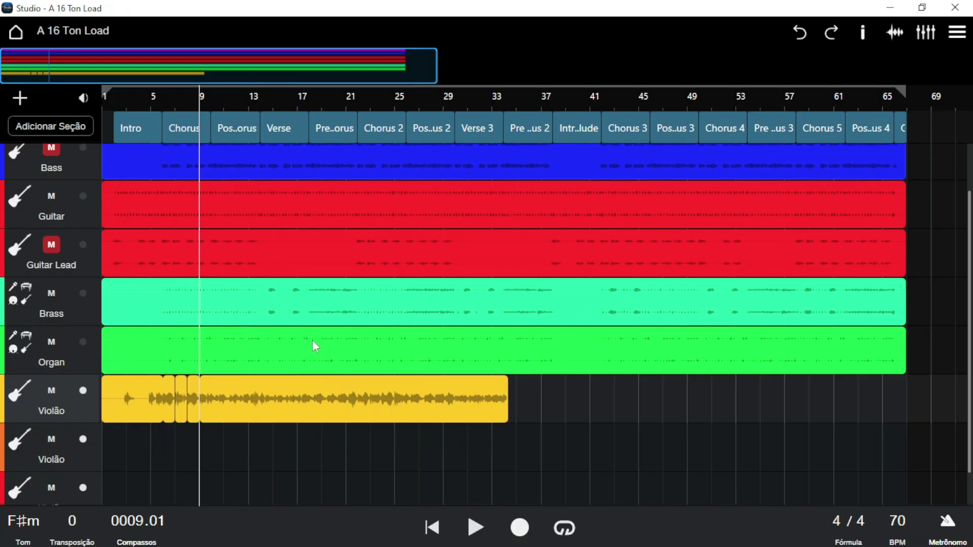